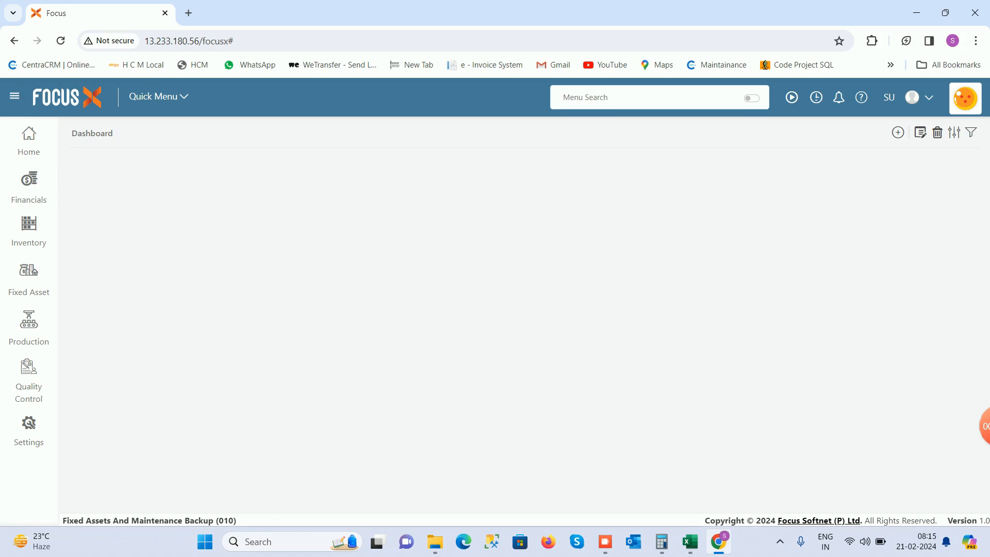
Open the Payment Request Process screen and check the available document types and the bill number search.
type("payment")
key("Return")
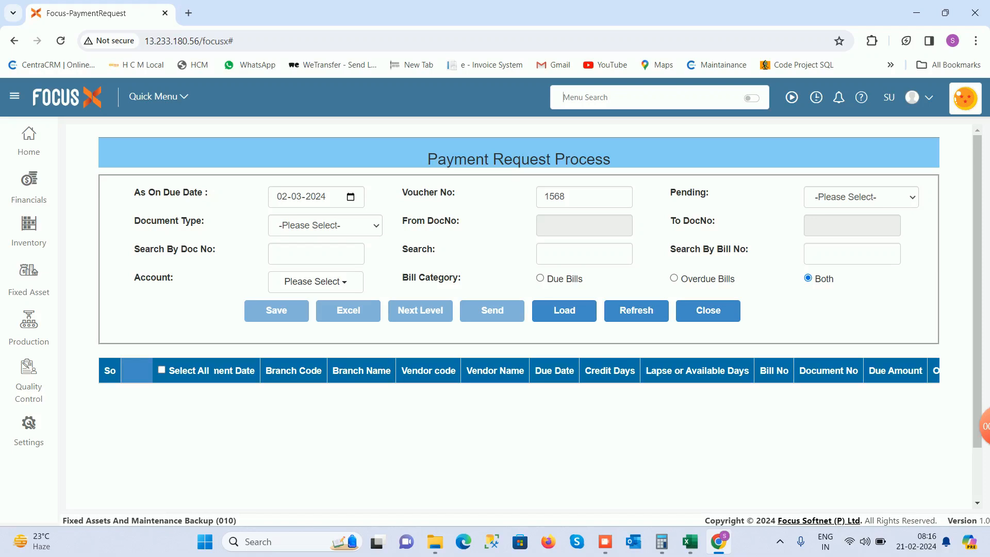
left_click(325, 225)
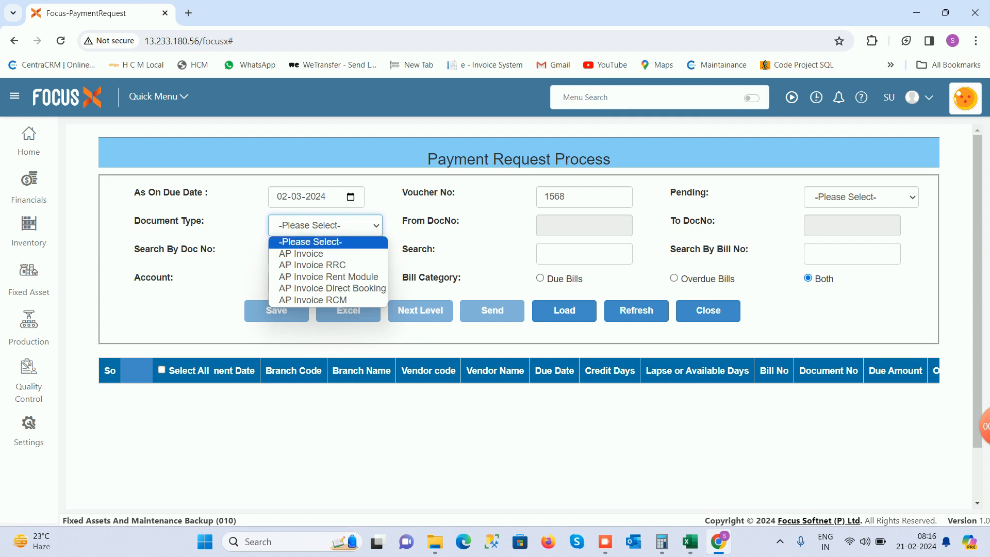
key("Escape")
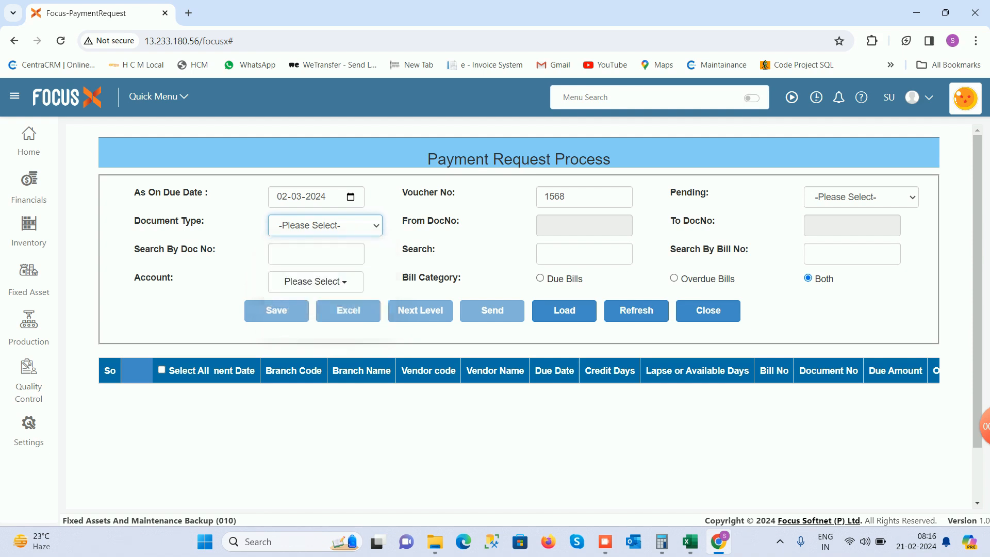
left_click(812, 253)
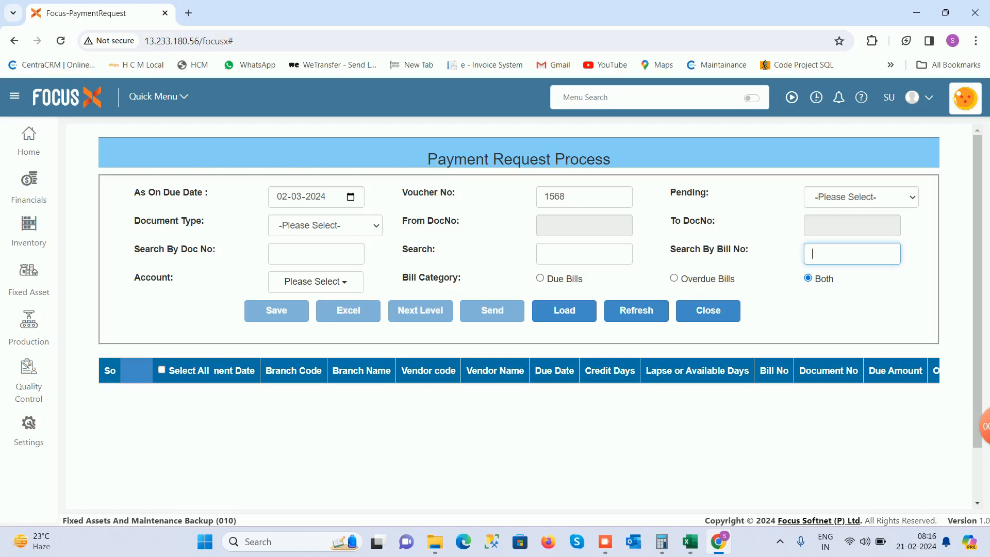
Search the vendor accounts for "sie" and select Siemens Healthcare Pvt Ltd.
left_click(316, 282)
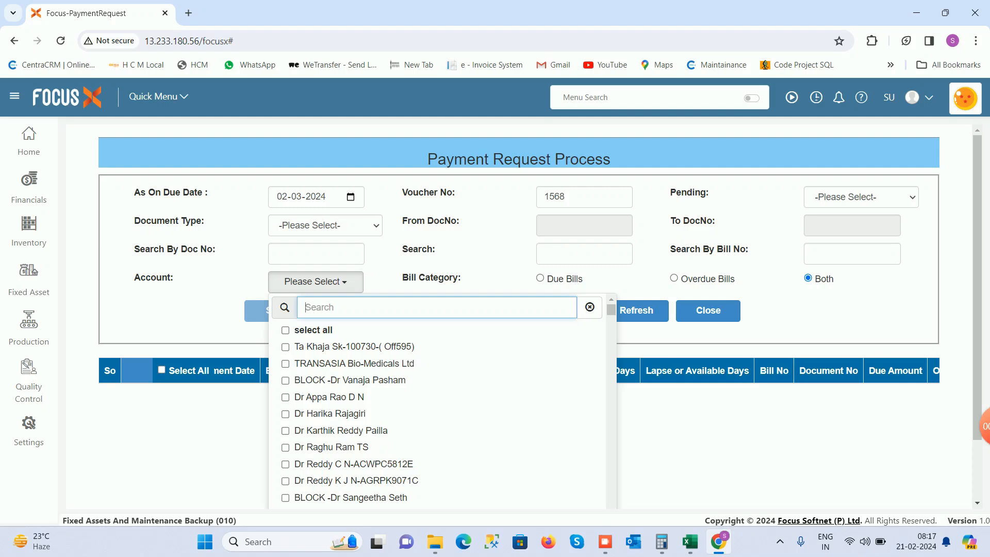
type("sie")
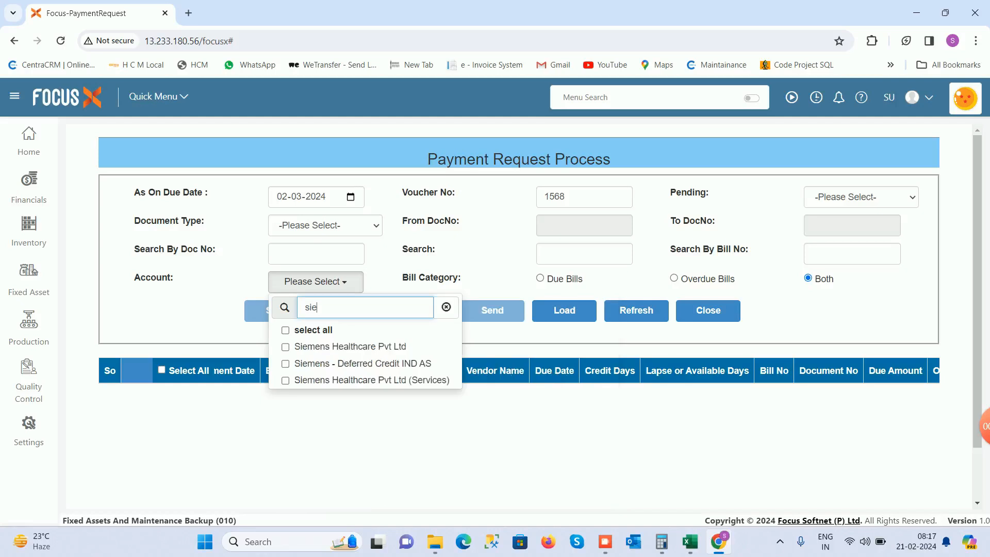
left_click(286, 347)
Add Beckman Coulter India Pvt Ltd to the selected accounts and load the bills of both vendors.
left_click(366, 307)
key("BackSpace")
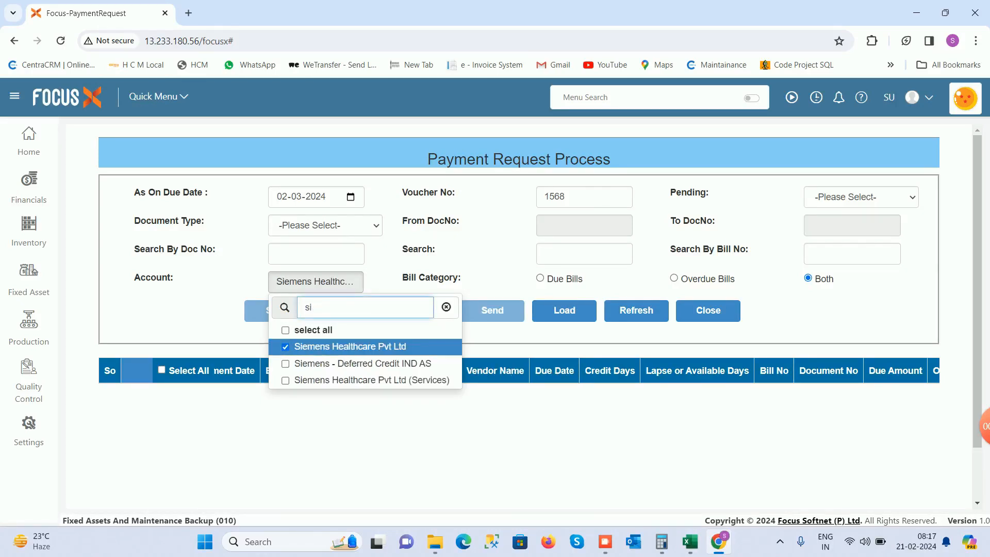
key("BackSpace")
type("b")
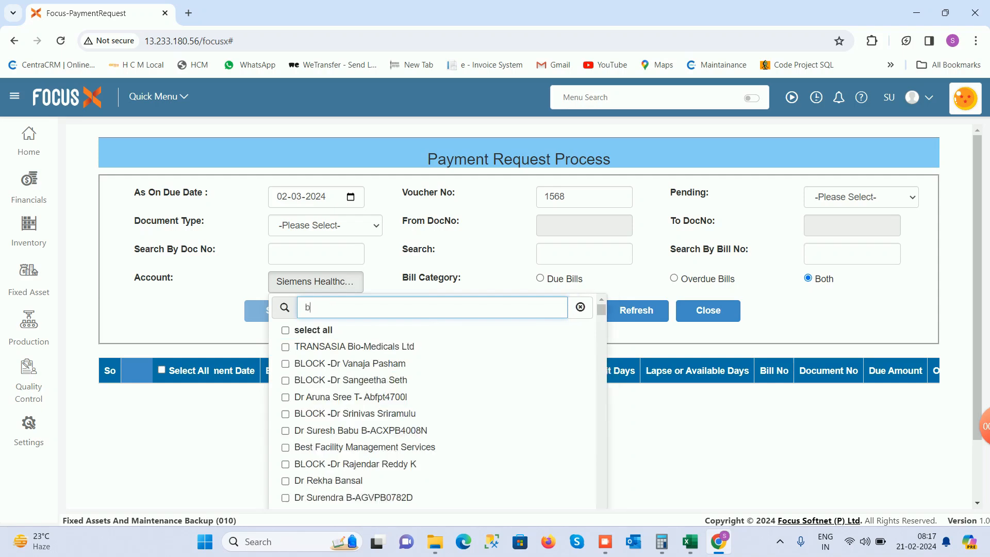
type("ec")
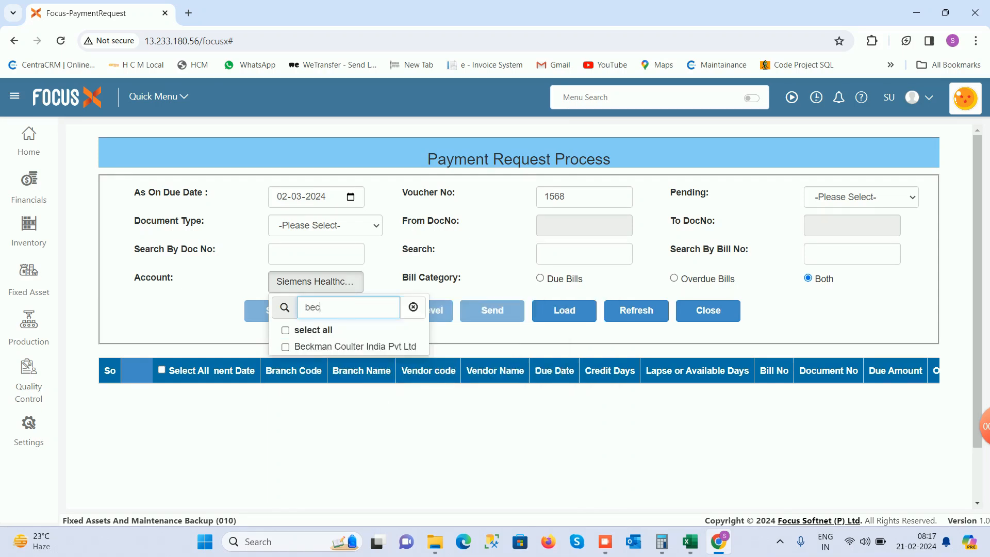
left_click(349, 347)
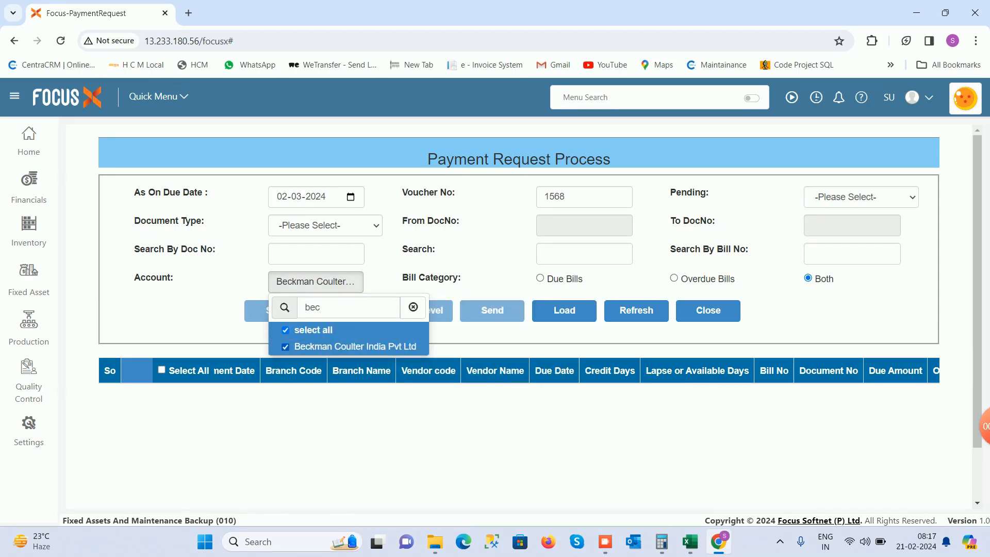
left_click(564, 310)
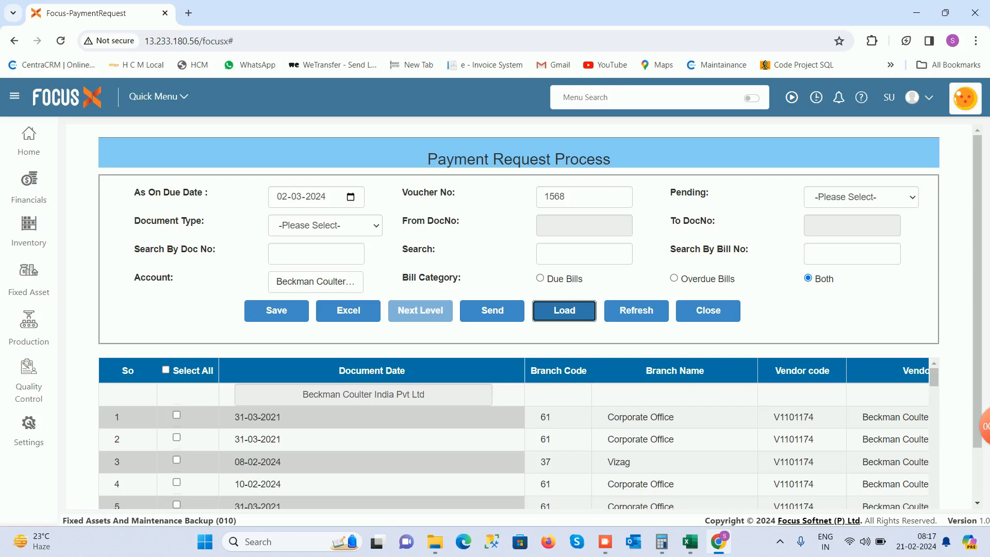
Examine the loaded bills' columns, from document date and branch through due amounts to Request Payment Process.
scroll(493, 310, "down", 2)
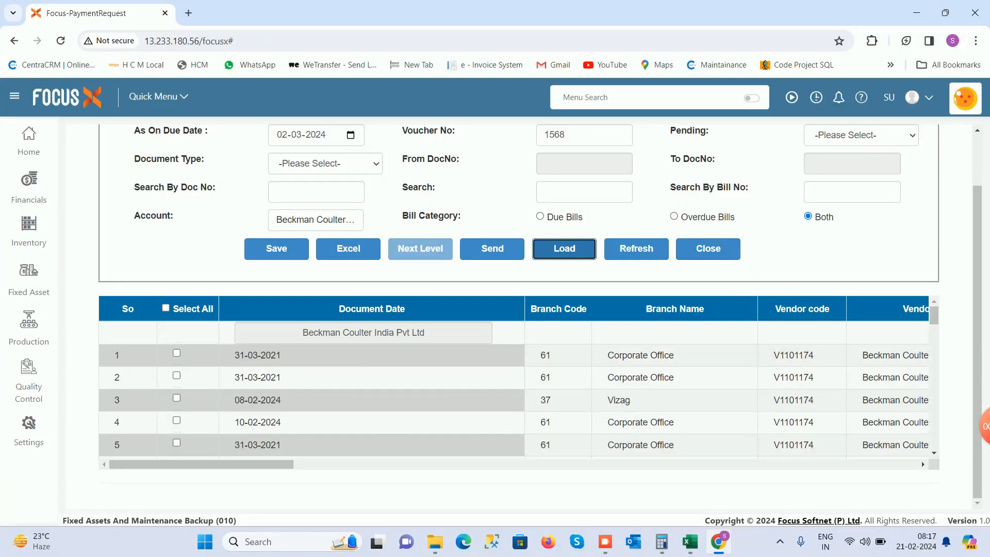
scroll(516, 392, "right", 1)
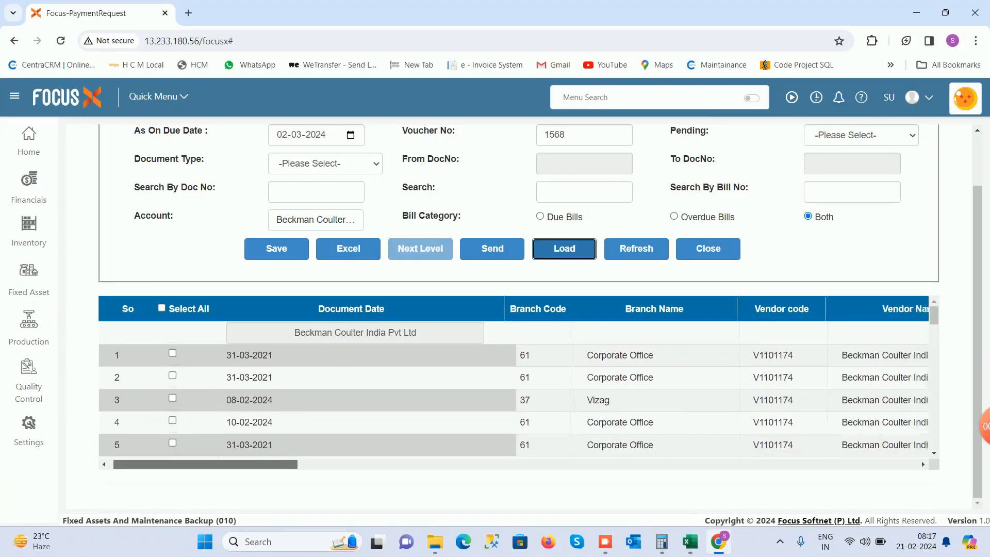
scroll(515, 392, "left", 1)
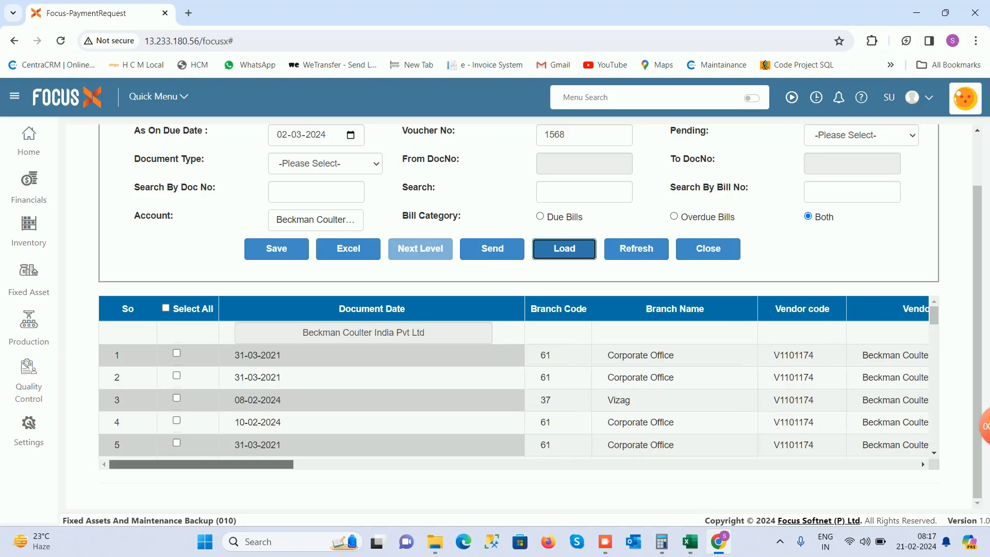
scroll(516, 392, "right", 5)
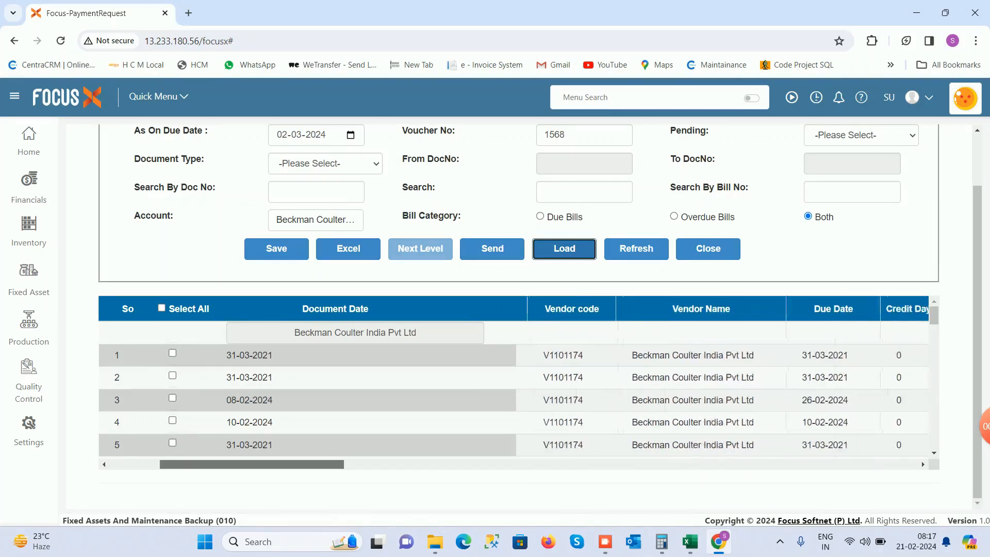
scroll(516, 392, "right", 3)
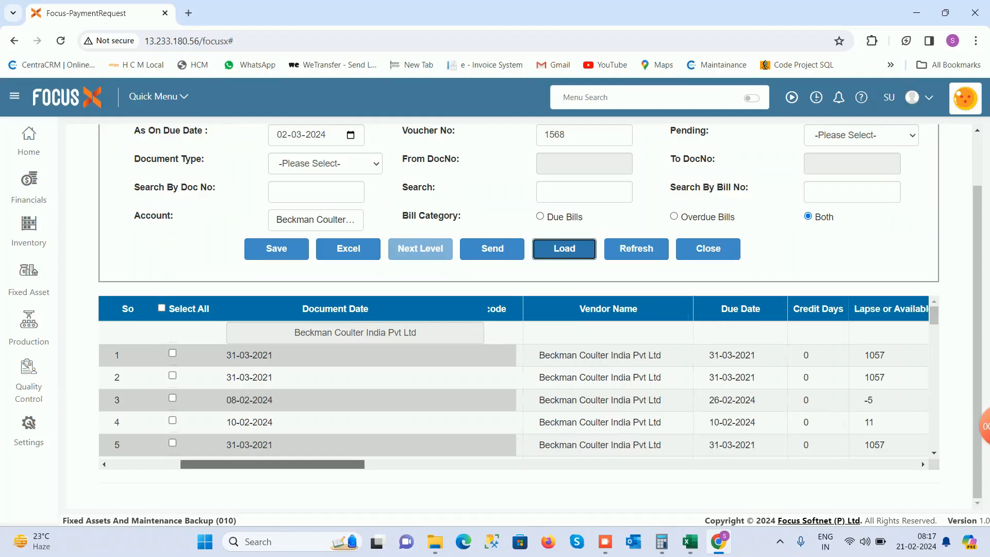
scroll(515, 392, "right", 3)
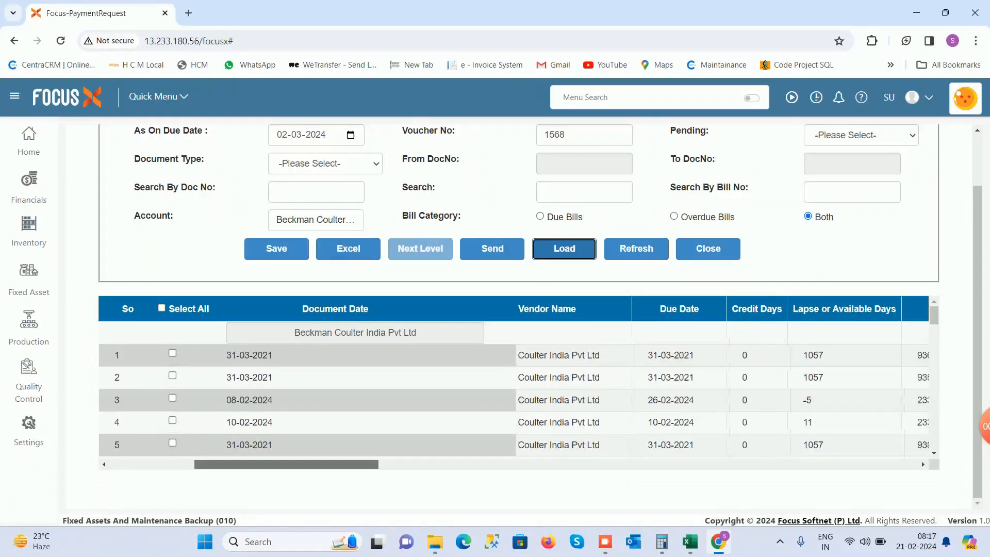
scroll(515, 392, "right", 3)
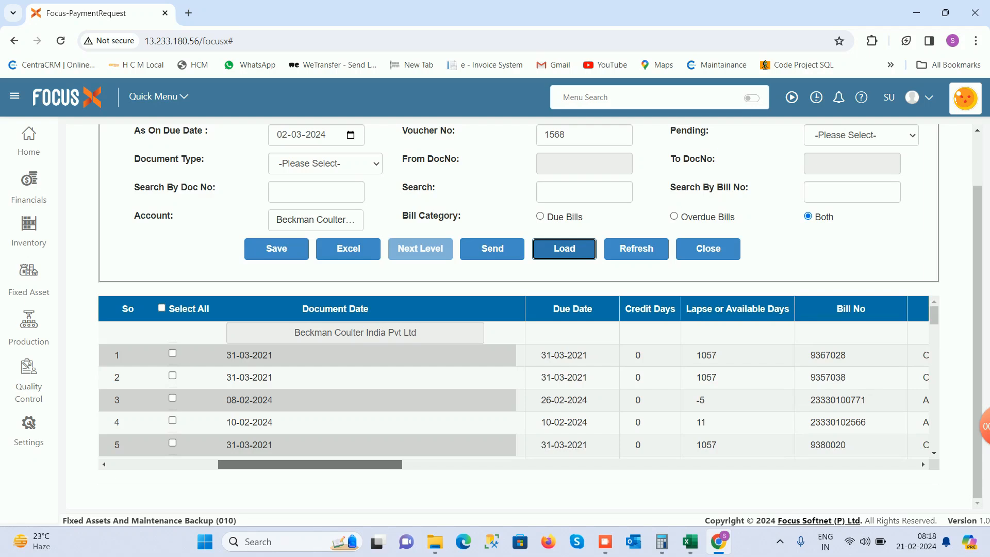
scroll(516, 392, "right", 5)
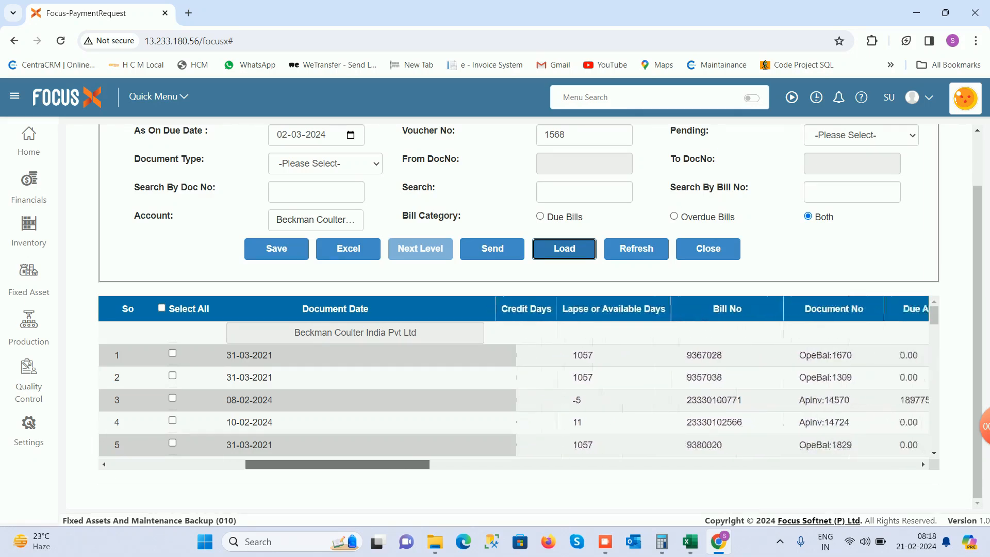
scroll(515, 392, "right", 4)
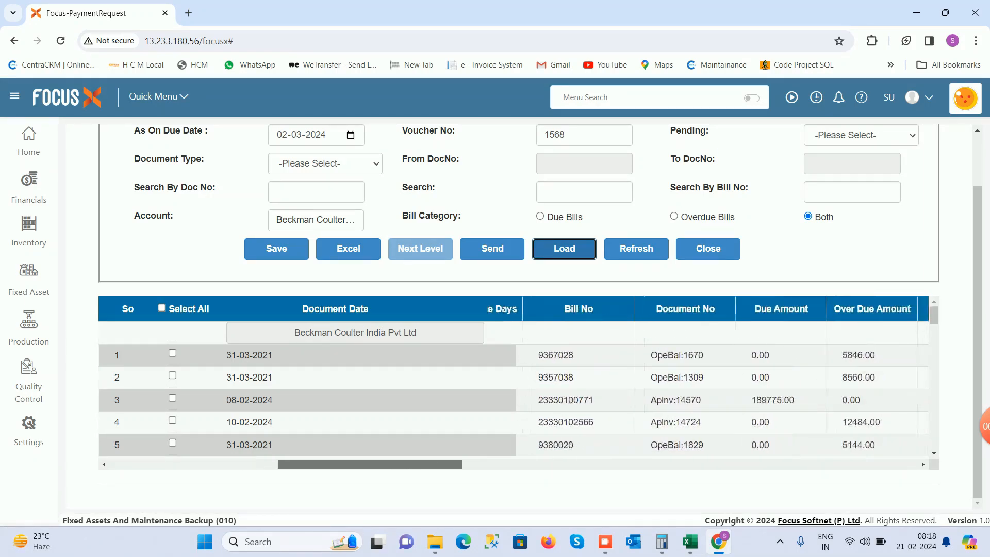
scroll(515, 392, "right", 1)
scroll(516, 392, "right", 2)
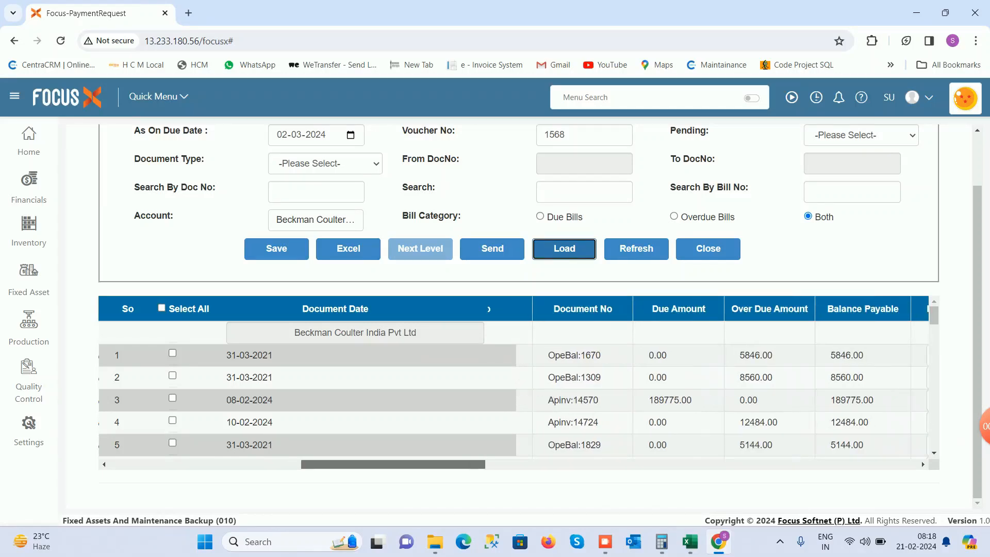
scroll(922, 461, "right", 6)
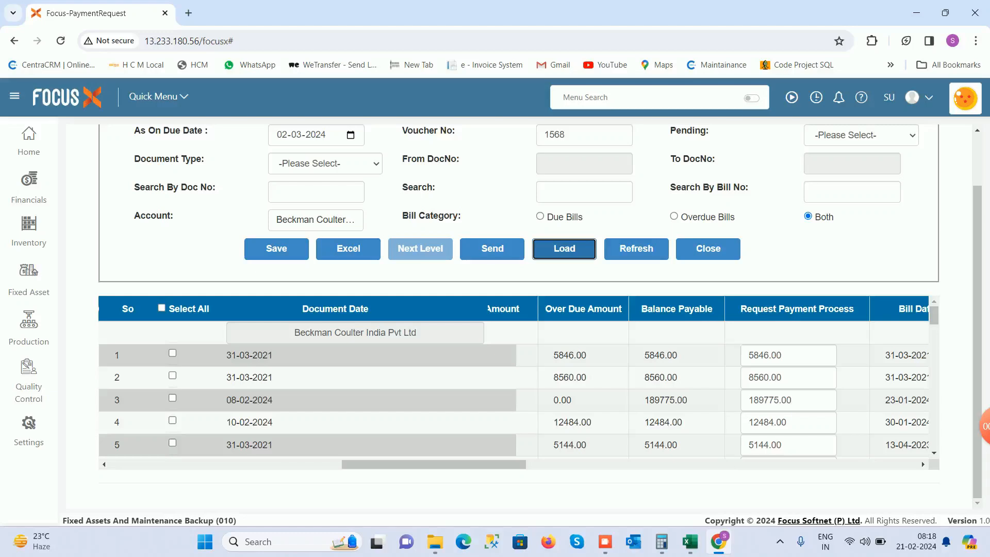
Inspect the editable requested payment amount of bill 3 and the remaining bank, TDS, GRN and PO columns.
left_click(795, 400)
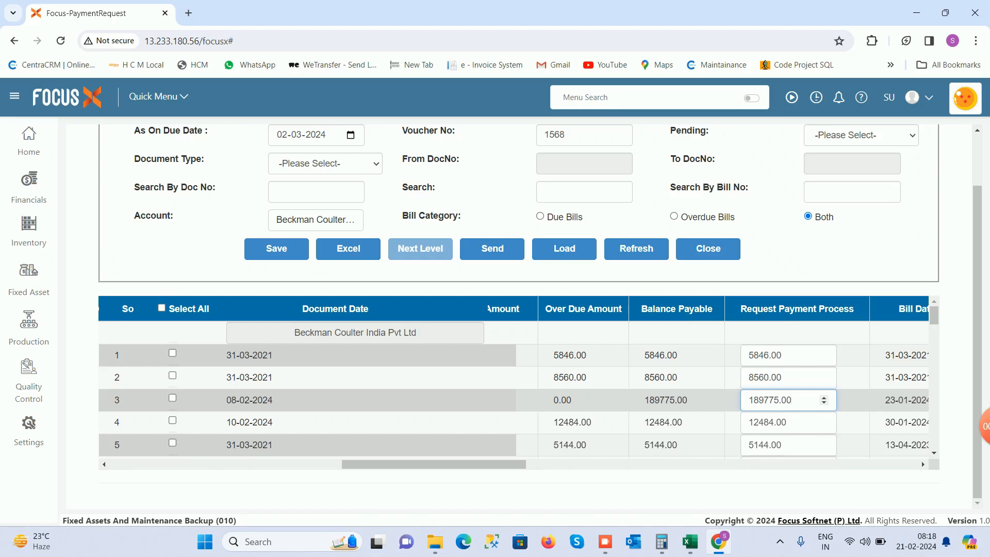
key("ctrl+a")
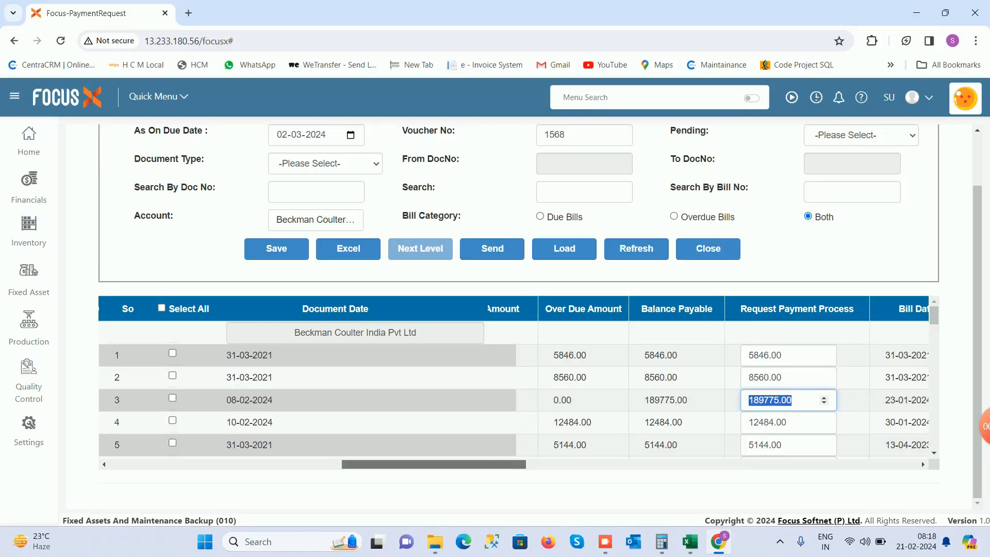
left_click_drag(433, 465, 806, 465)
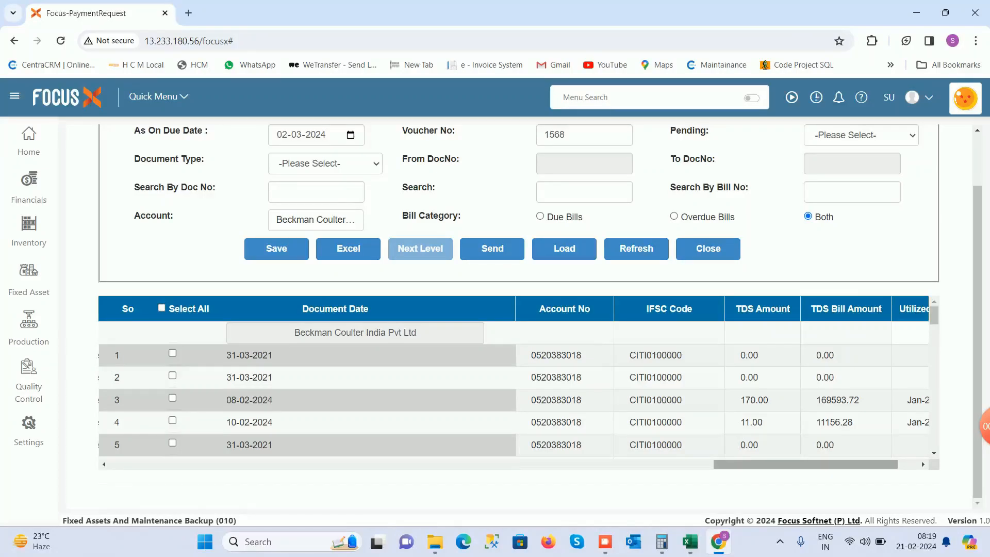
left_click_drag(805, 464, 536, 464)
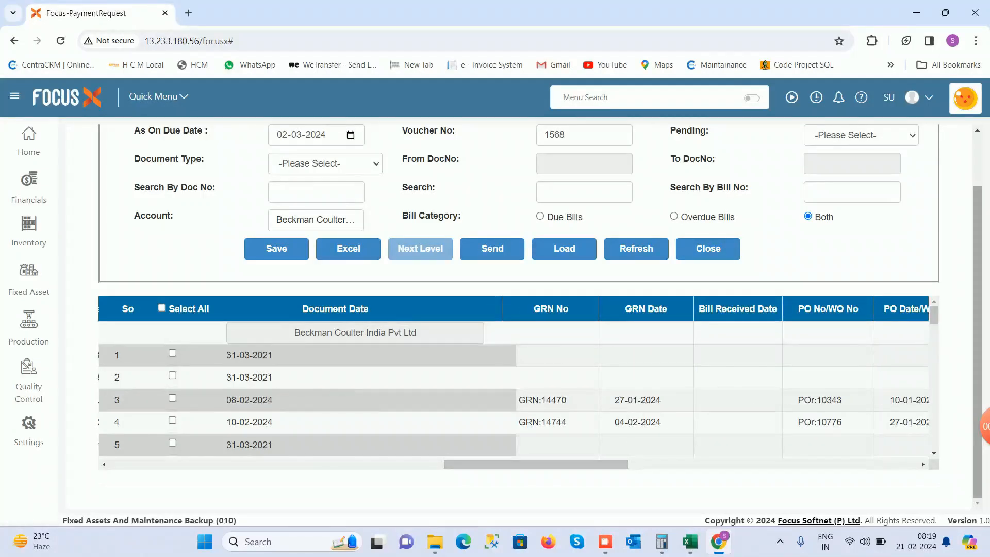
mouse_move(934, 316)
left_mouse_down()
mouse_move(934, 395)
mouse_move(934, 313)
left_mouse_up()
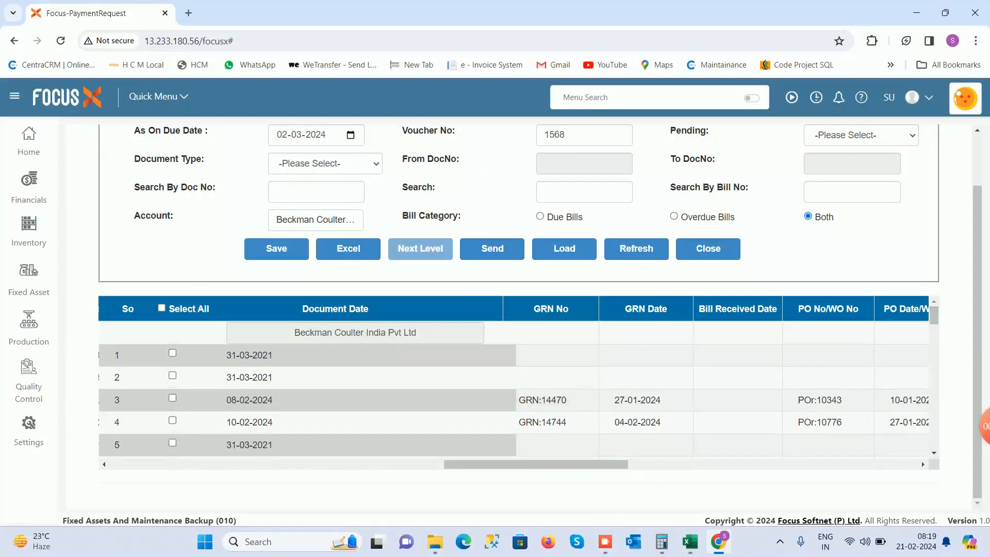
left_click(172, 354)
left_click(172, 376)
left_click(172, 398)
left_click(162, 308)
left_click(162, 308)
Select bills 1, 2, 4 and 5 of Beckman Coulter India Pvt Ltd for the payment request.
left_click(172, 353)
left_click(172, 376)
left_click(172, 420)
left_click(172, 443)
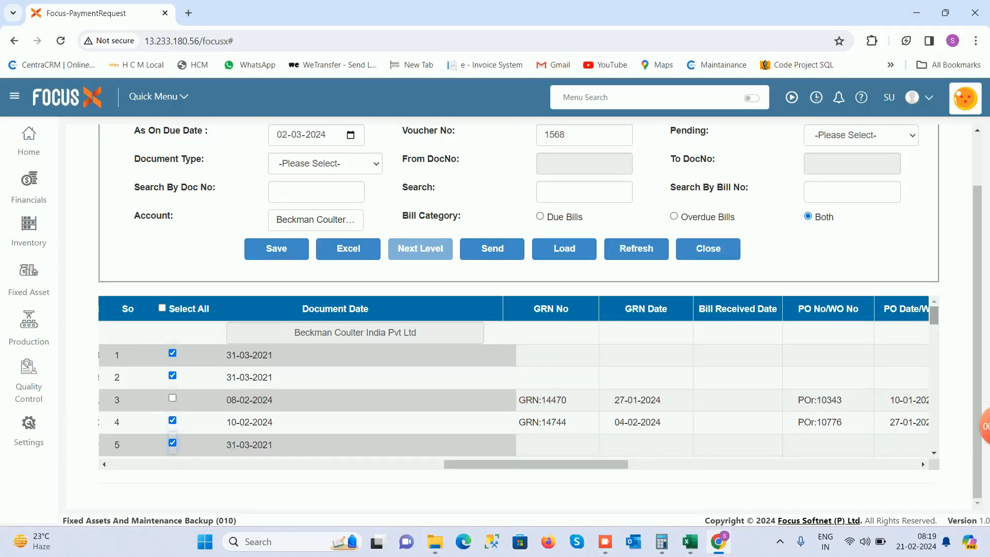
Add bills 35, 36 and 37 to the selection and save the payment request.
left_click_drag(934, 316, 934, 399)
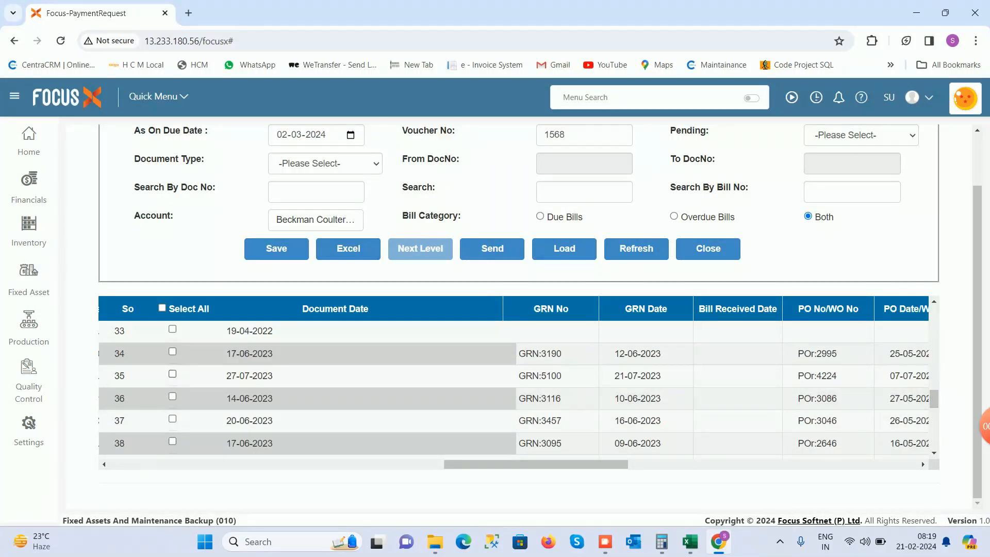
left_click(172, 373)
left_click(173, 396)
left_click(172, 418)
left_click(276, 248)
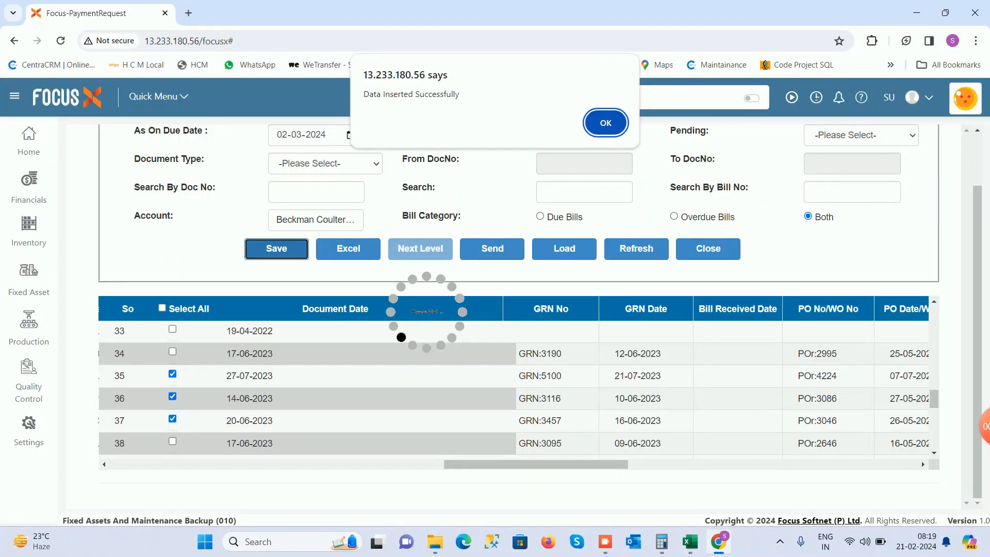
key("Return")
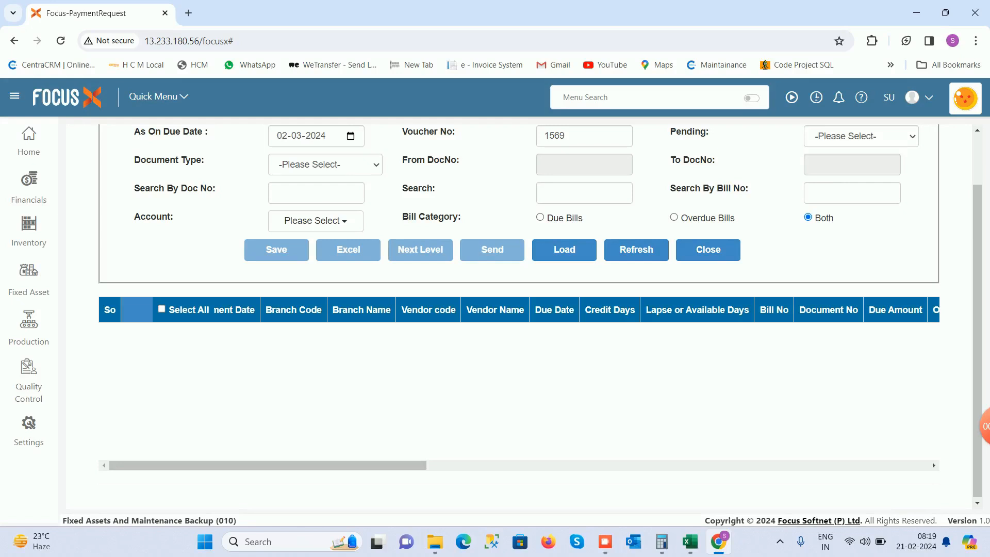
Open pending payment request 1568 and view the requested payment amounts of its bills.
left_click(861, 136)
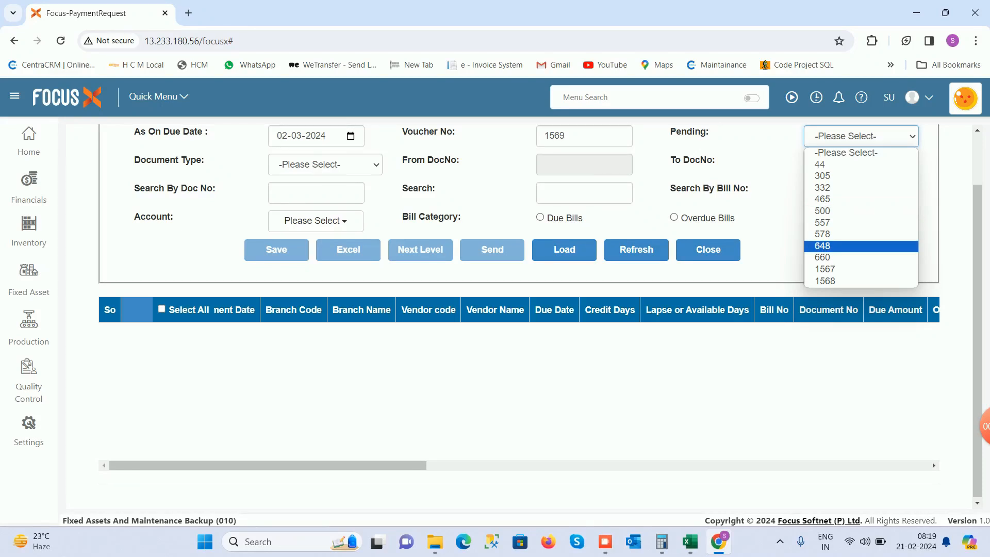
key("Down")
key("Down")
key("Down")
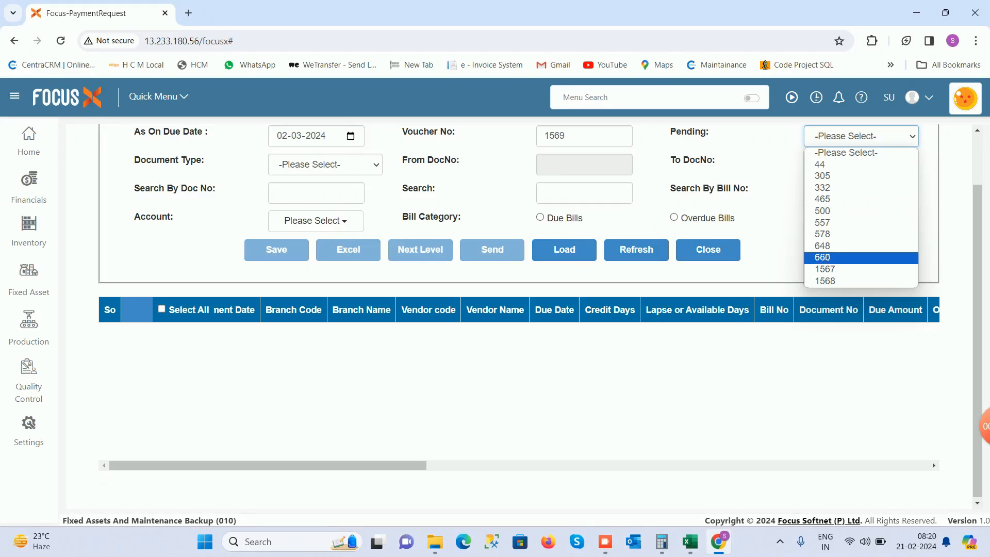
key("Return")
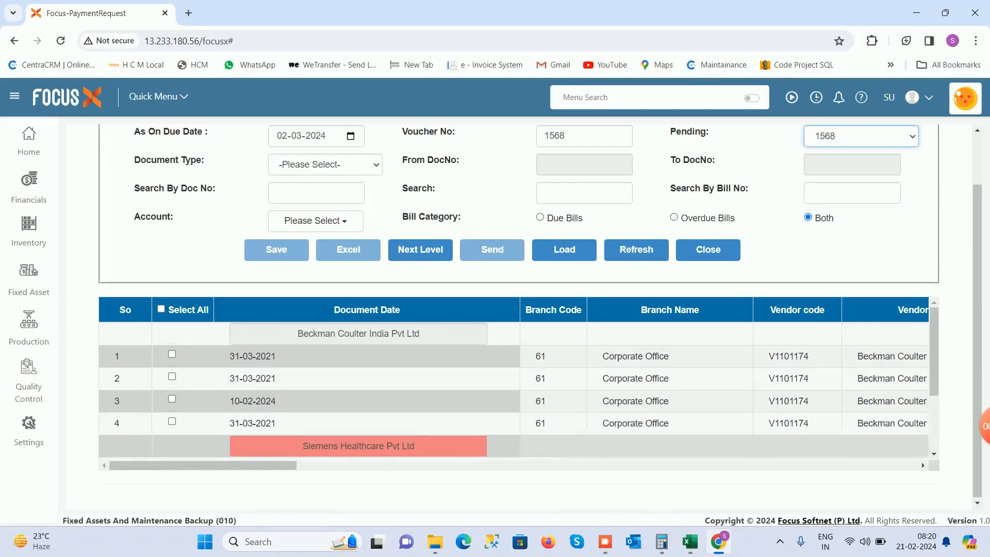
left_click_drag(203, 466, 421, 465)
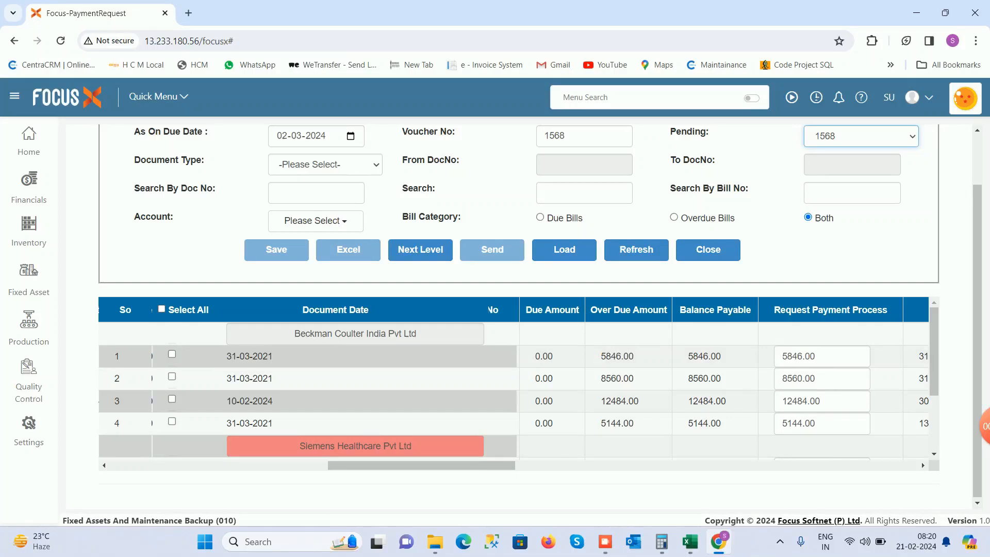
Select all bills of payment request 1568 and forward them to the next level.
left_click(161, 309)
scroll(519, 310, "up", 2)
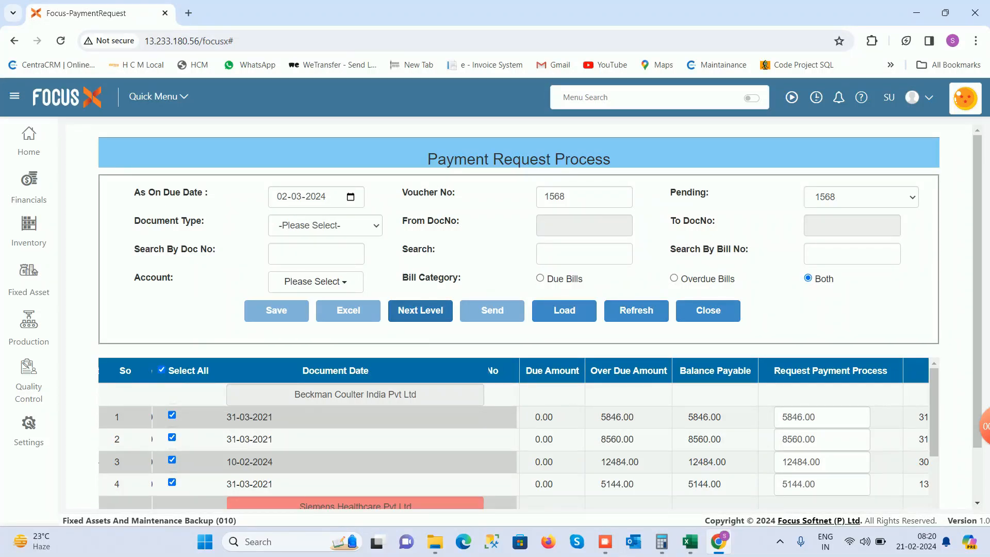
left_click(421, 310)
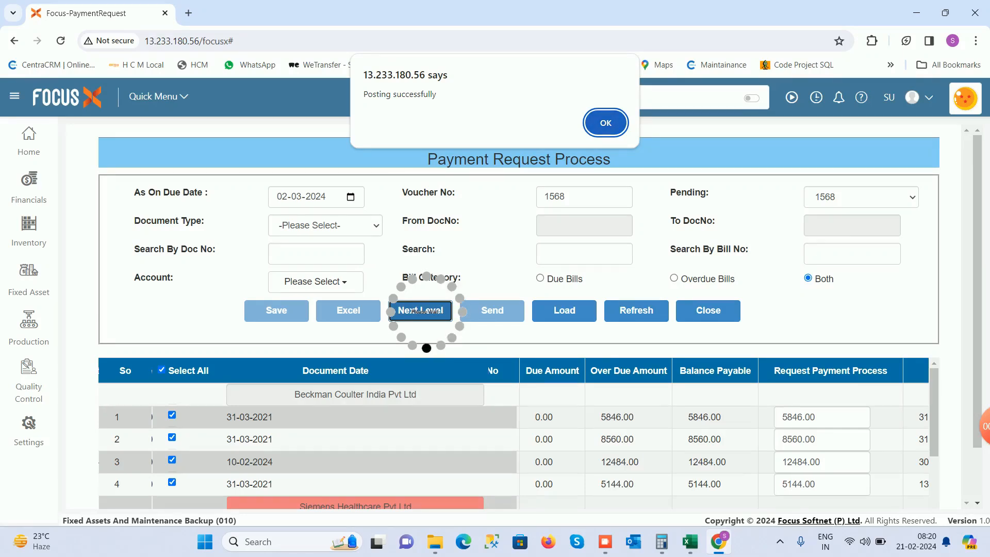
key("Return")
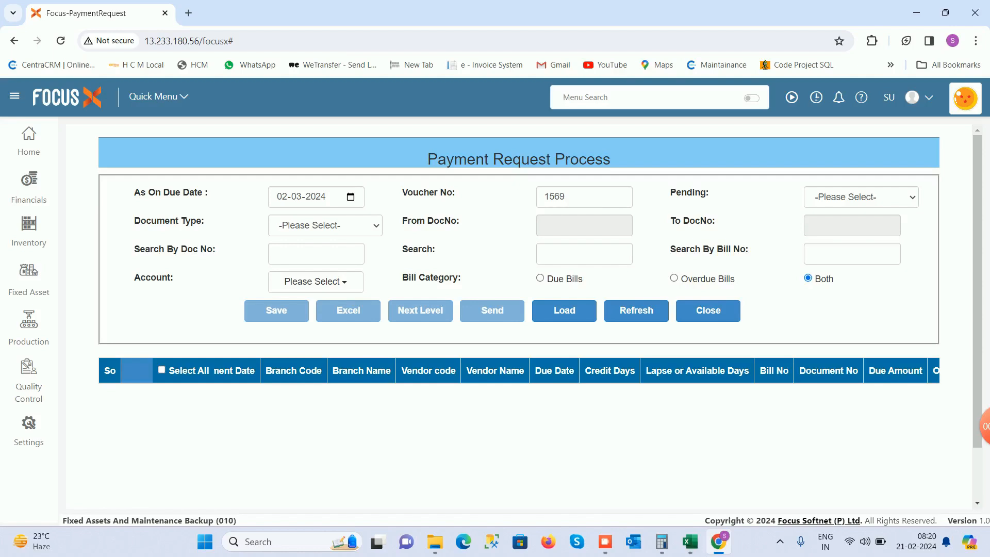
Open PaymentProcess, load voucher 1568-1 and review its selected vendor bills.
type("paym")
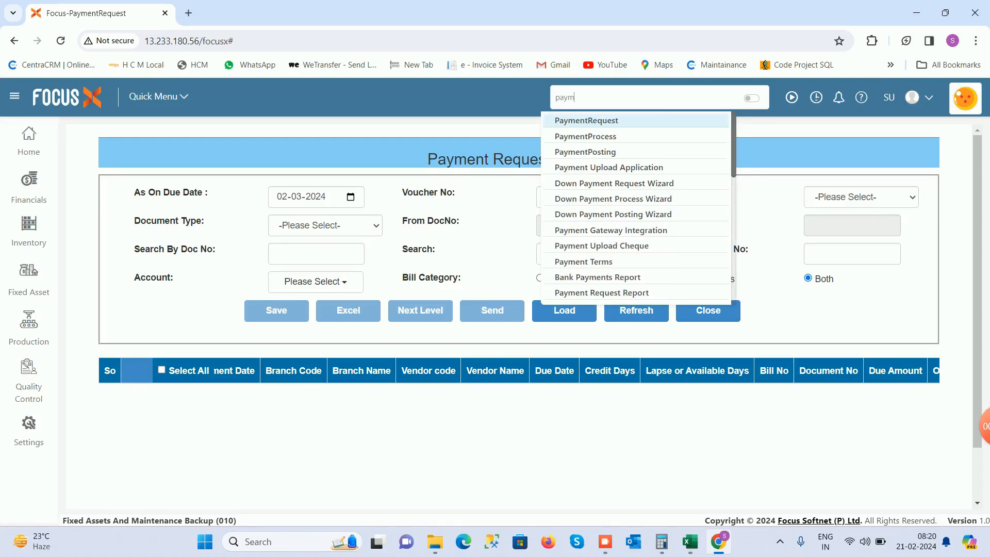
left_click(586, 137)
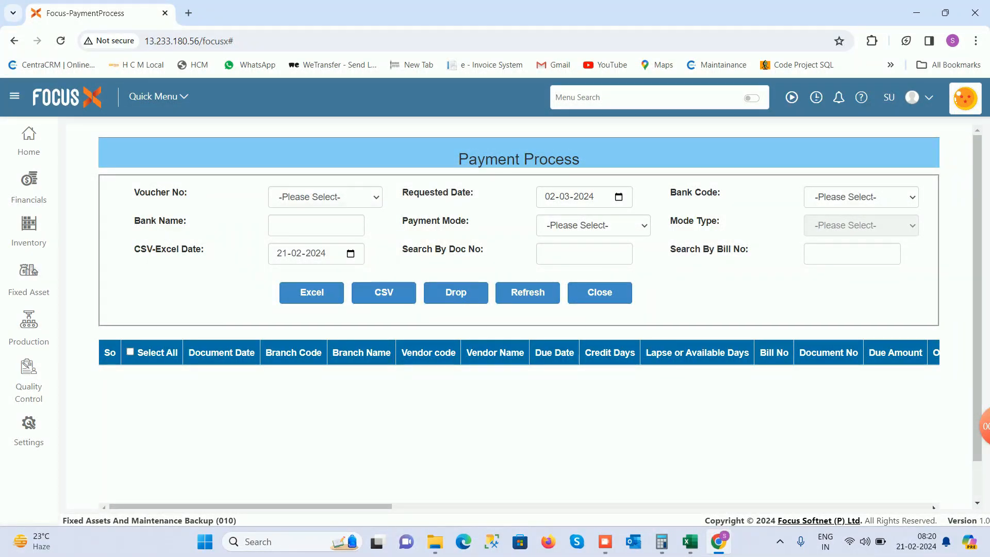
left_click(326, 197)
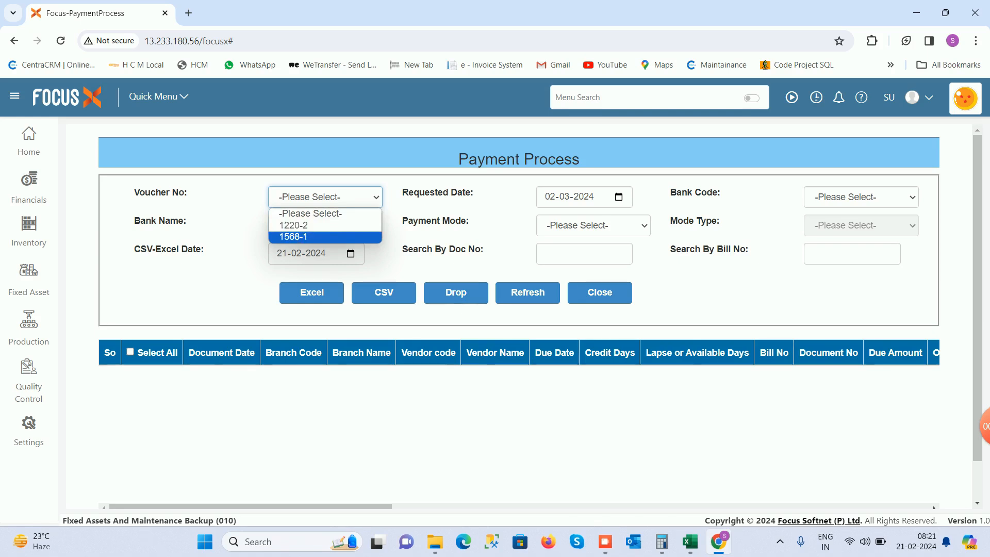
key("Return")
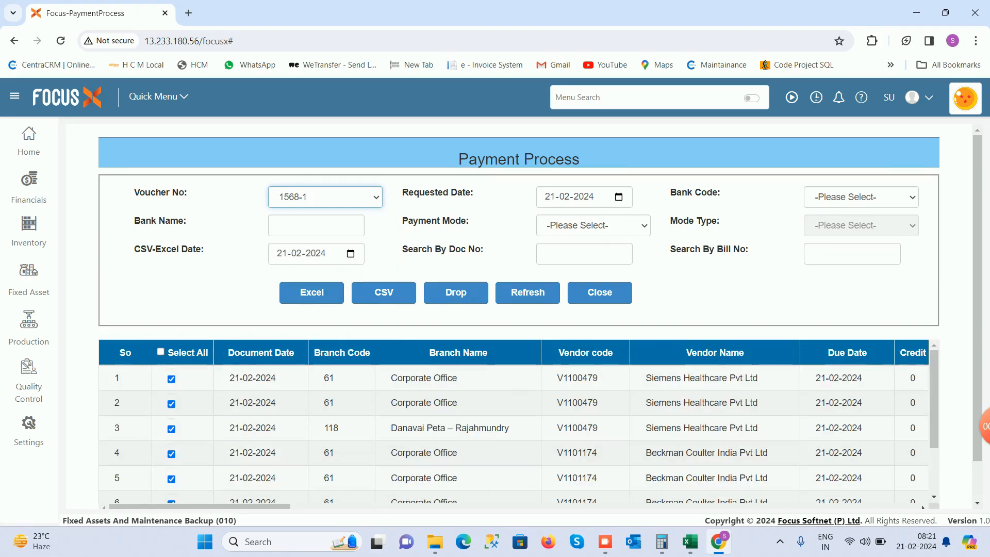
scroll(513, 428, "down", 2)
mouse_move(200, 507)
left_mouse_down()
mouse_move(555, 507)
mouse_move(200, 506)
left_mouse_up()
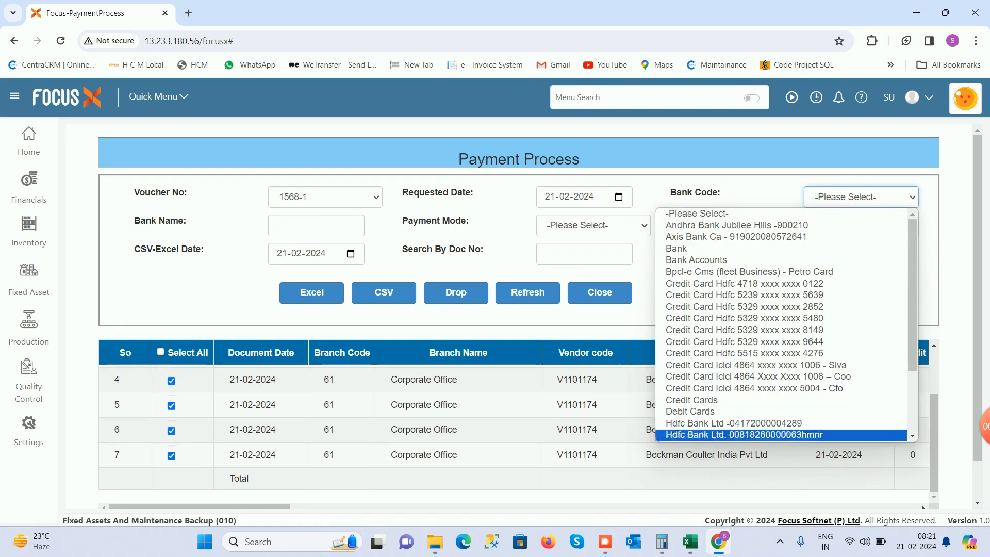
Set the bank code to the Hdfc Bank Ltd. account with the hmnr suffix and the payment mode to NEFT / RTGS.
left_click(745, 435)
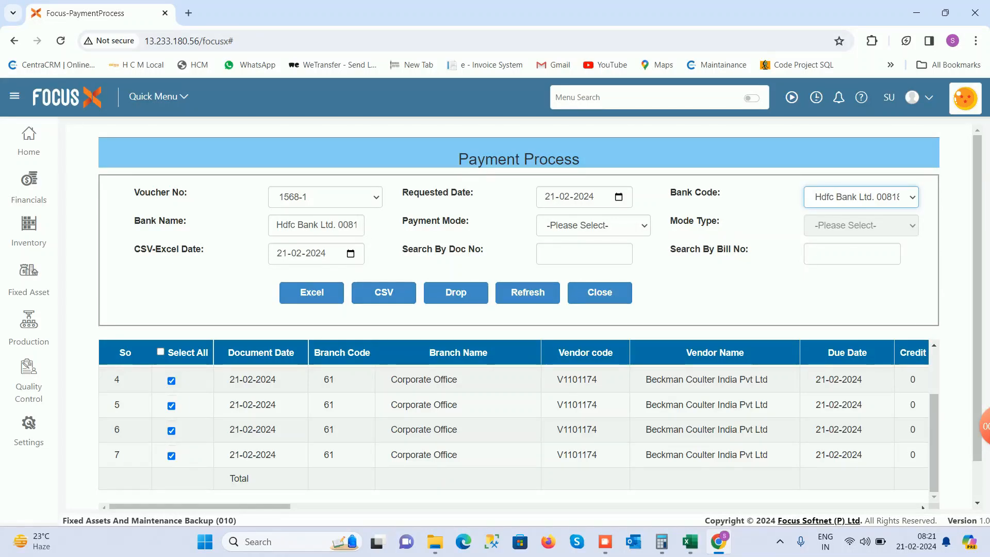
left_click(594, 225)
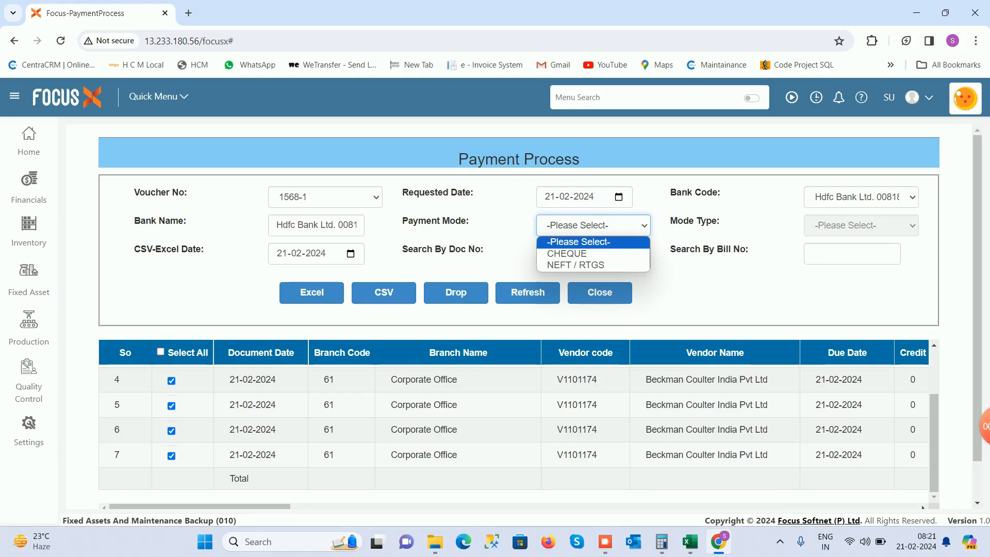
key("Down")
key("Down")
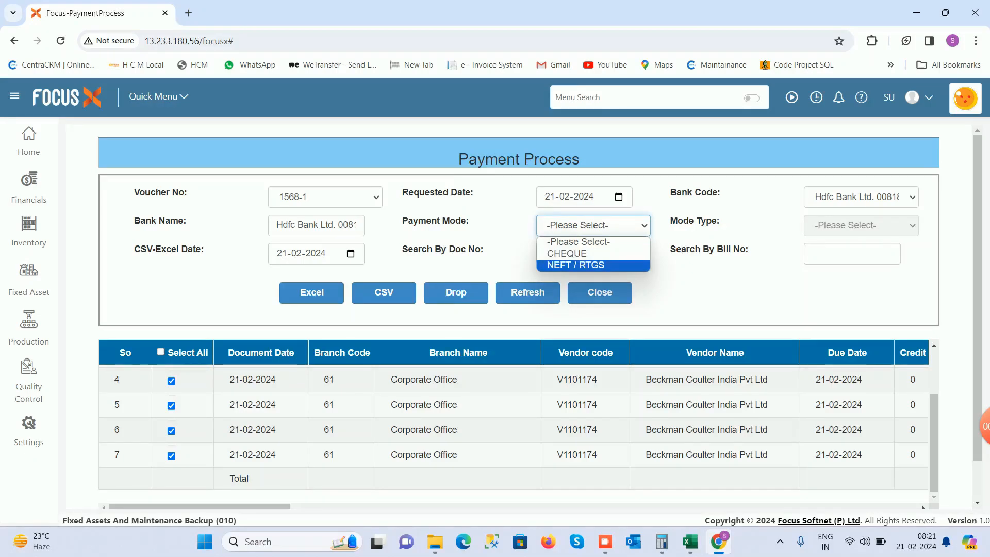
key("Return")
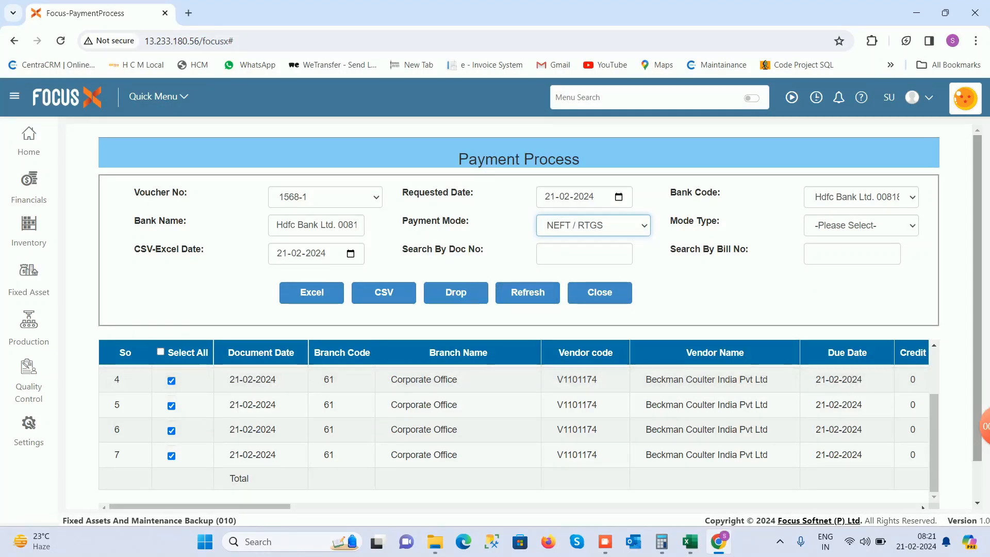
Check the customer reference numbers, set the mode type to HDCFC-NEFT/RTGS and export the payments to Excel.
scroll(540, 317, "down", 1)
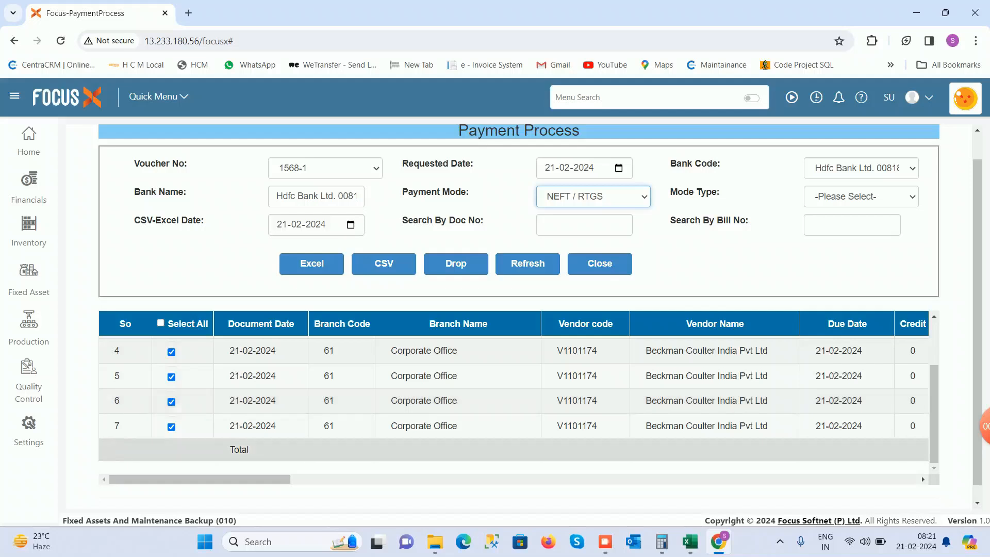
left_click_drag(200, 480, 762, 479)
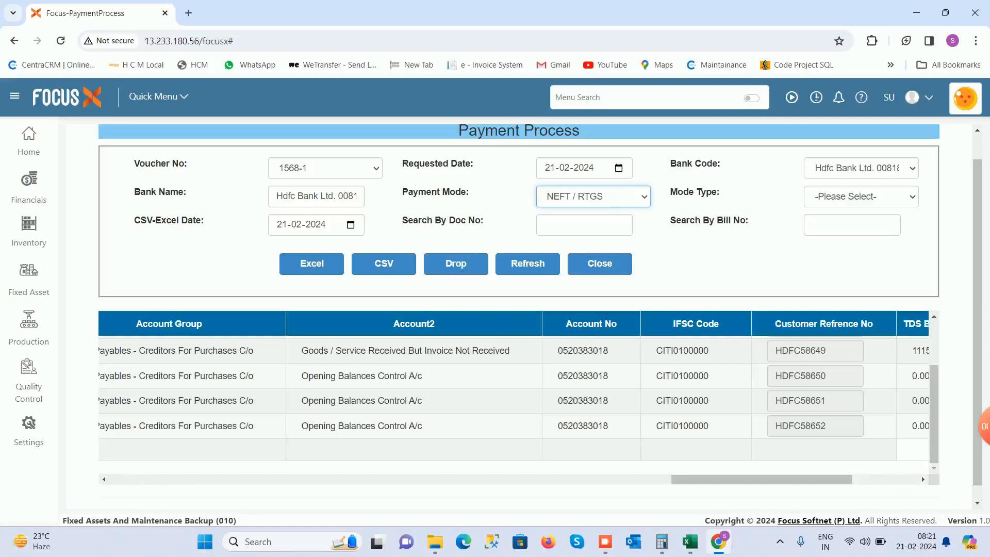
left_click(862, 196)
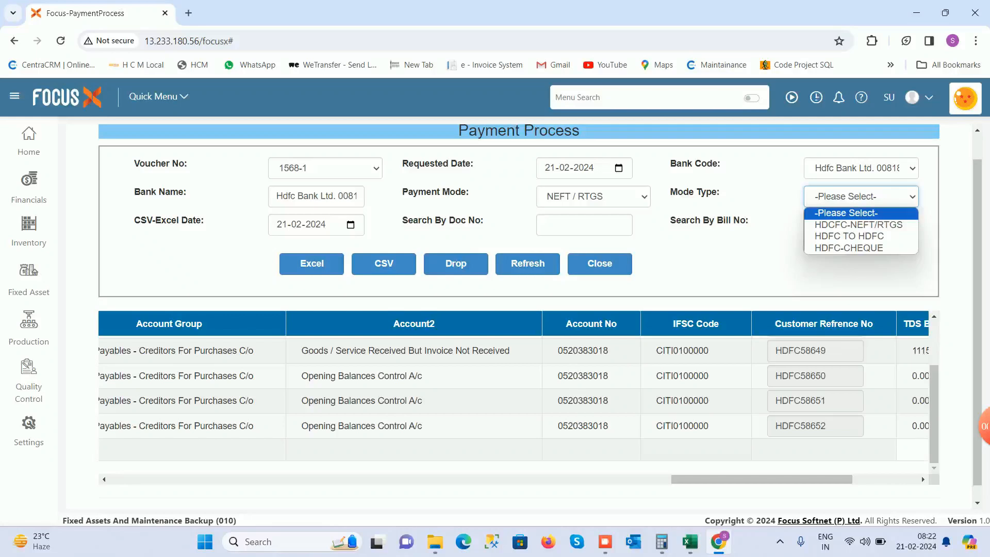
key("Down")
key("Return")
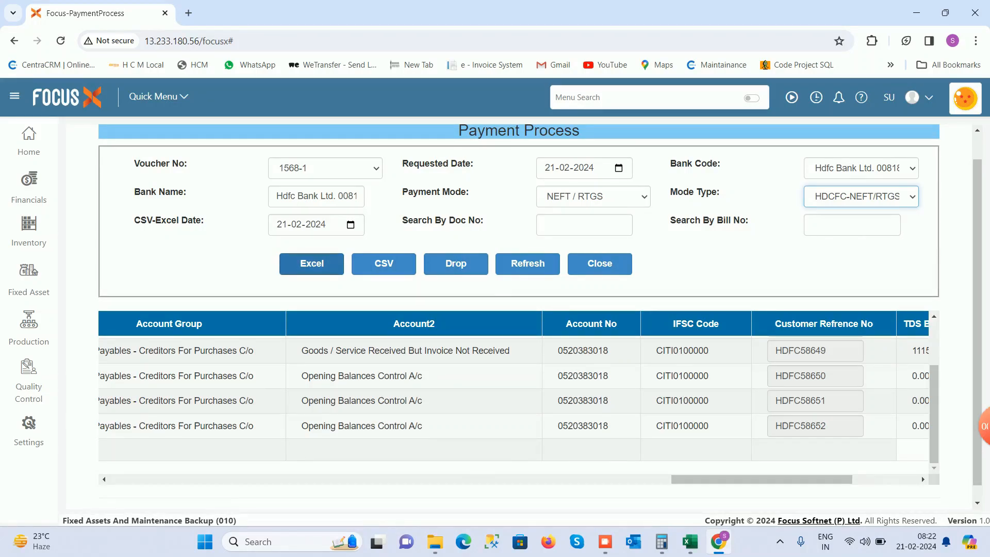
left_click(312, 264)
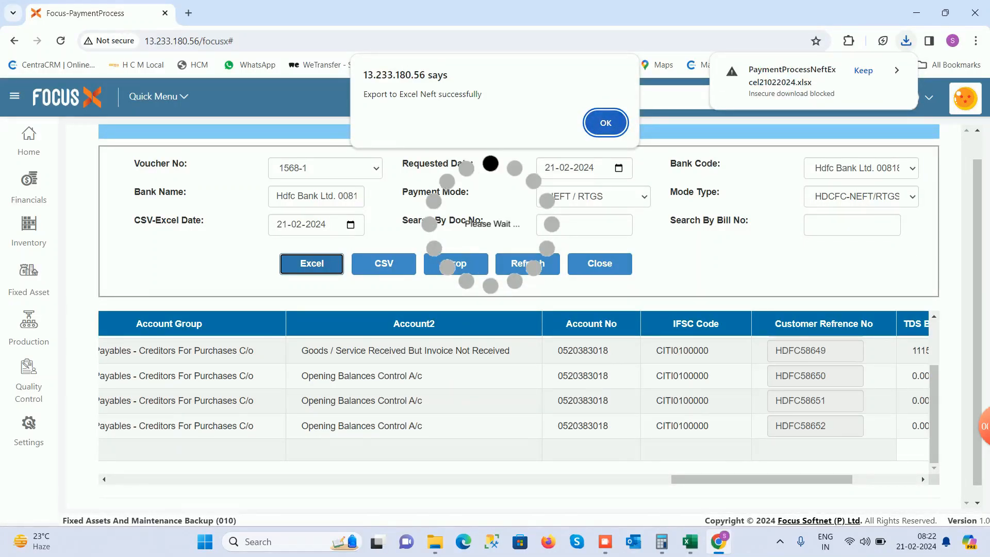
key("Return")
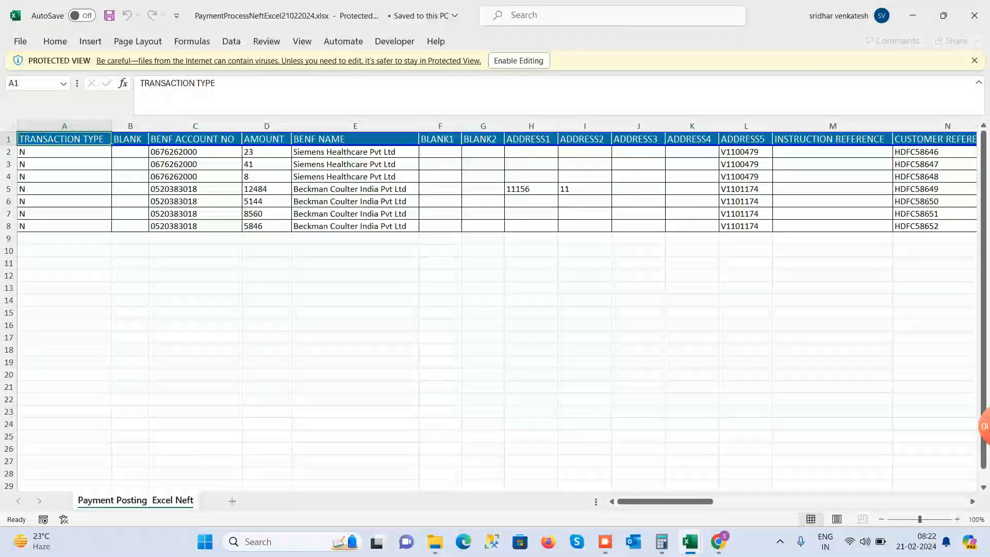
Enable editing of the exported PaymentProcessNeftExcel21022024.xlsx in Excel and examine its payment data across A1:AB8.
left_click(519, 60)
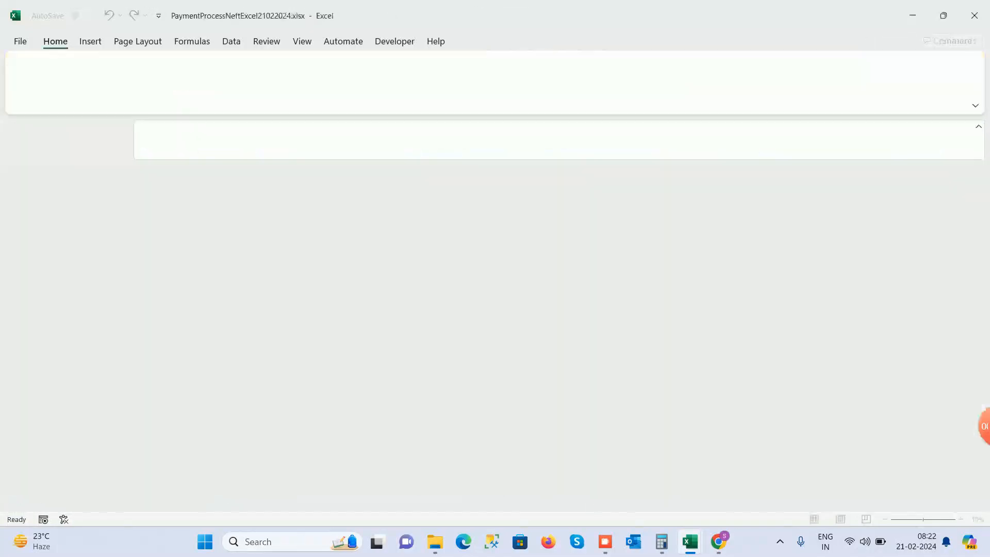
left_click(195, 320)
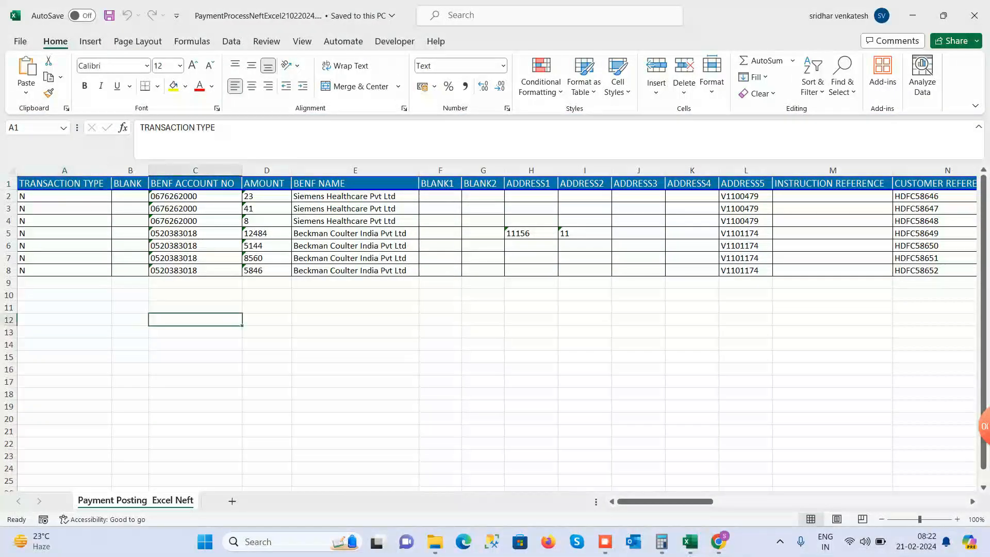
left_click_drag(64, 183, 926, 276)
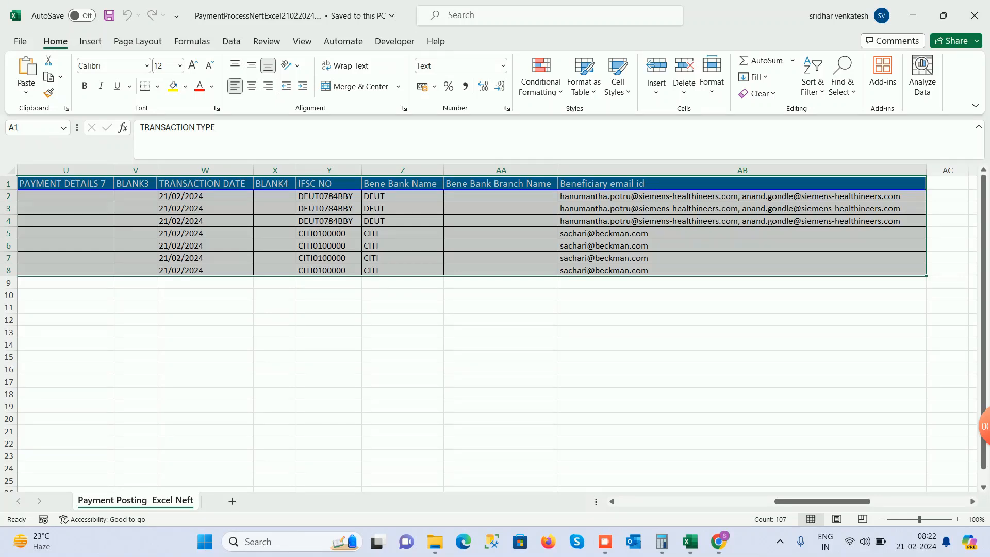
Switch back to Focus X in Chrome, open PaymentPosting and load voucher 1582.
mouse_move(719, 542)
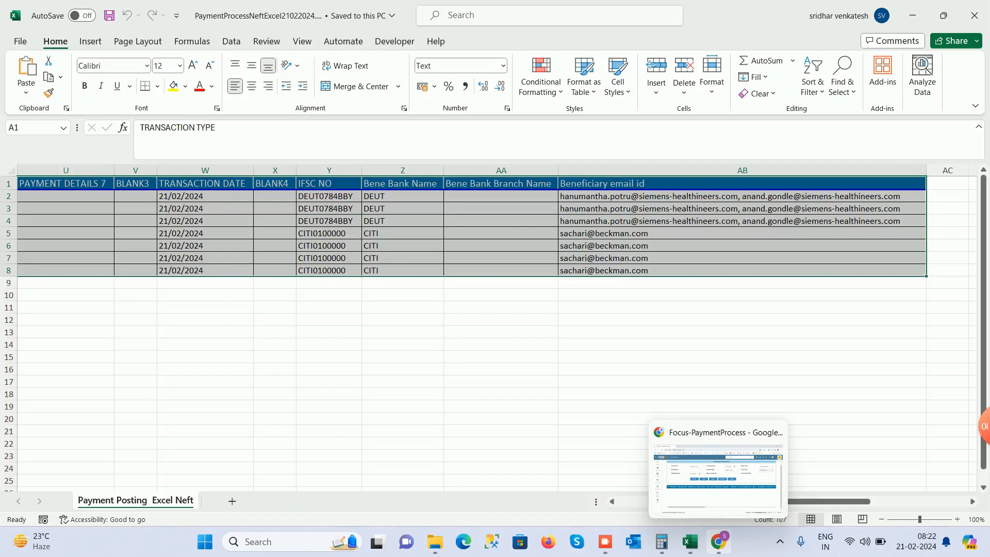
left_click(719, 542)
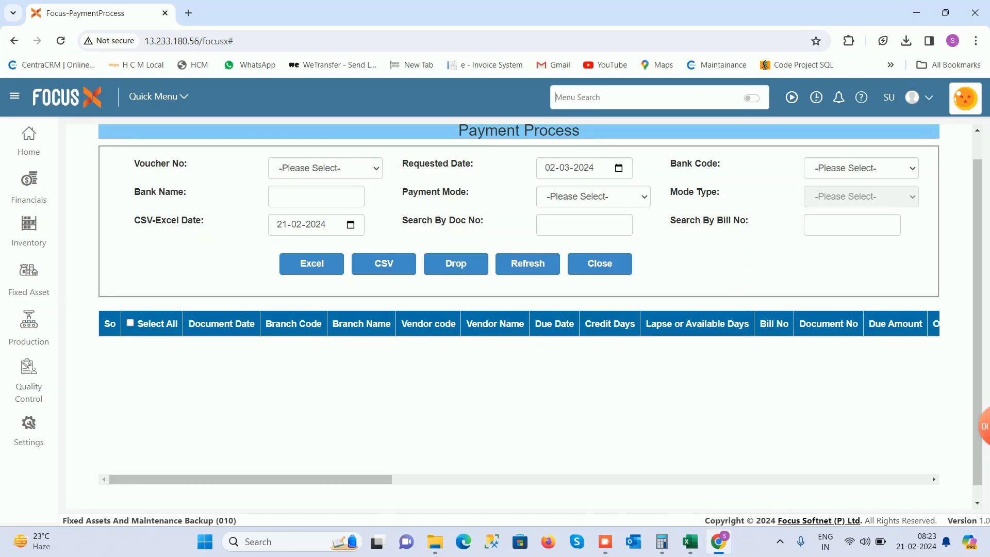
type("pay")
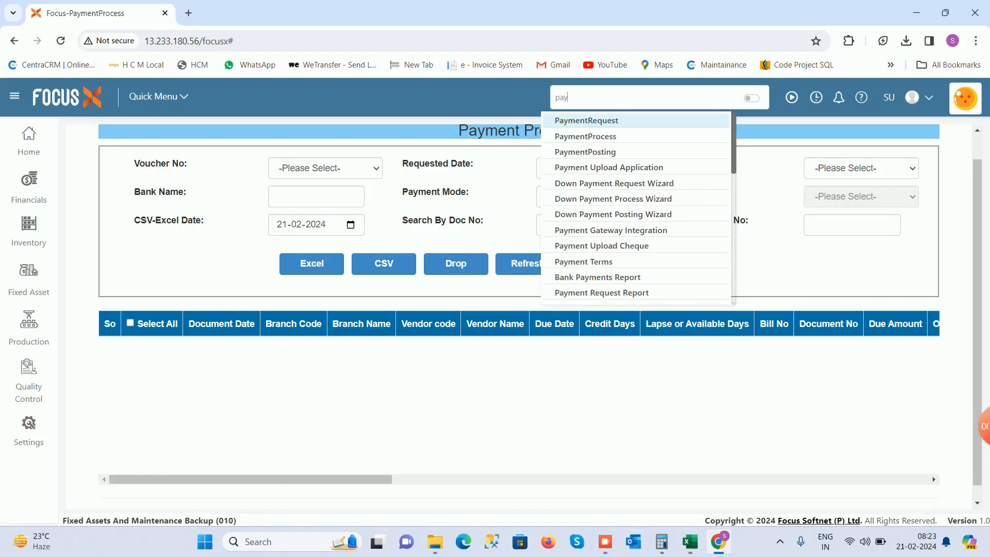
left_click(585, 153)
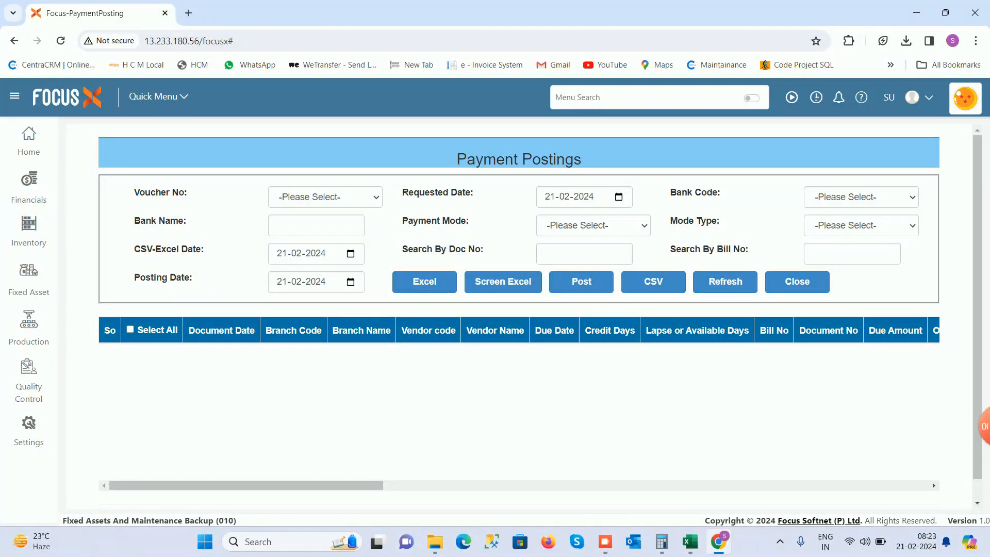
left_click(325, 197)
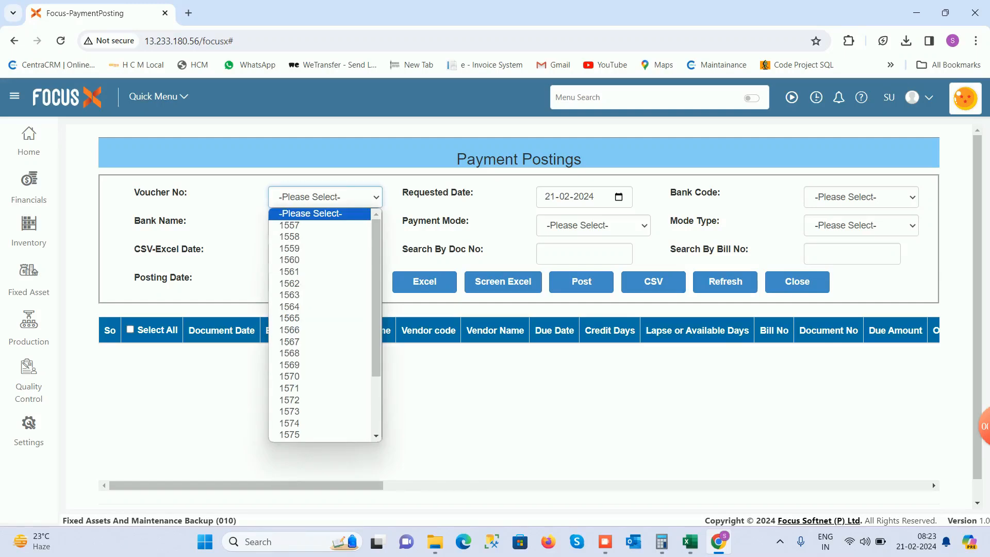
left_click_drag(377, 263, 376, 321)
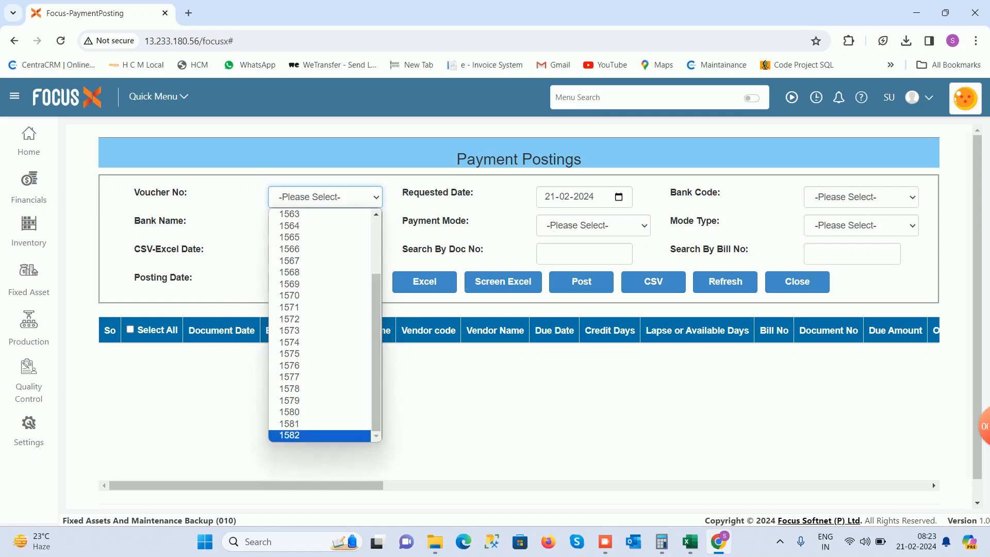
left_click(310, 434)
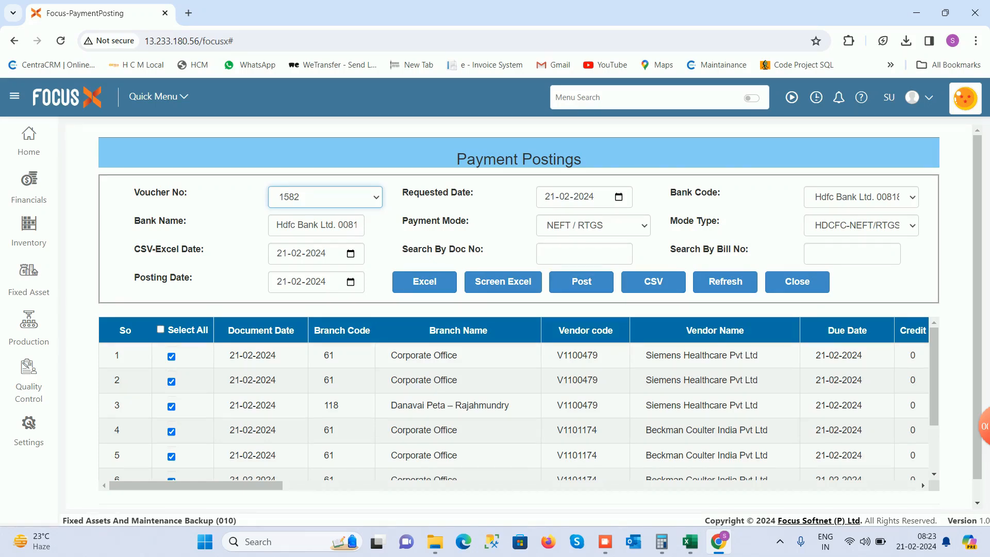
Set the posting date to 20-02-2024 and deselect Siemens Healthcare bills 2 and 3.
left_click(350, 282)
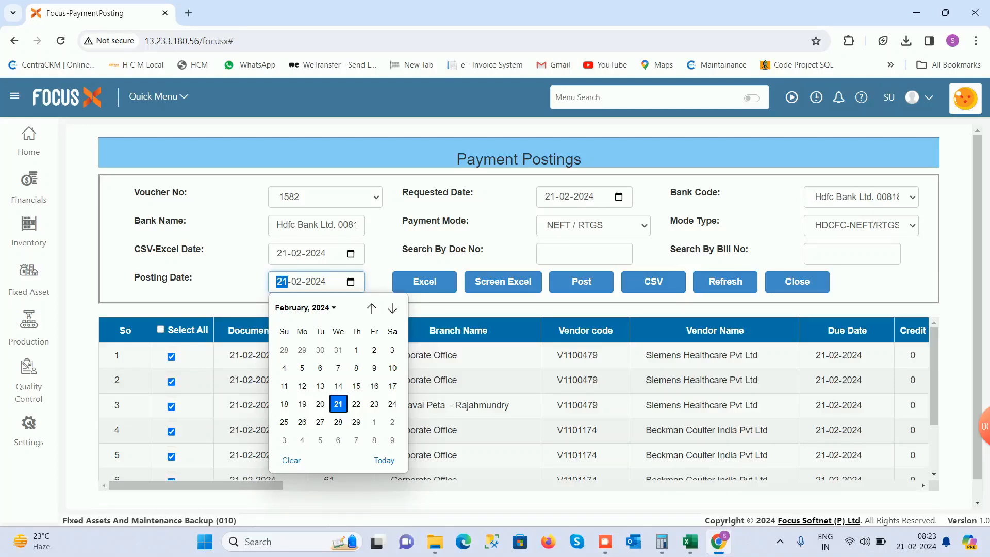
left_click(321, 404)
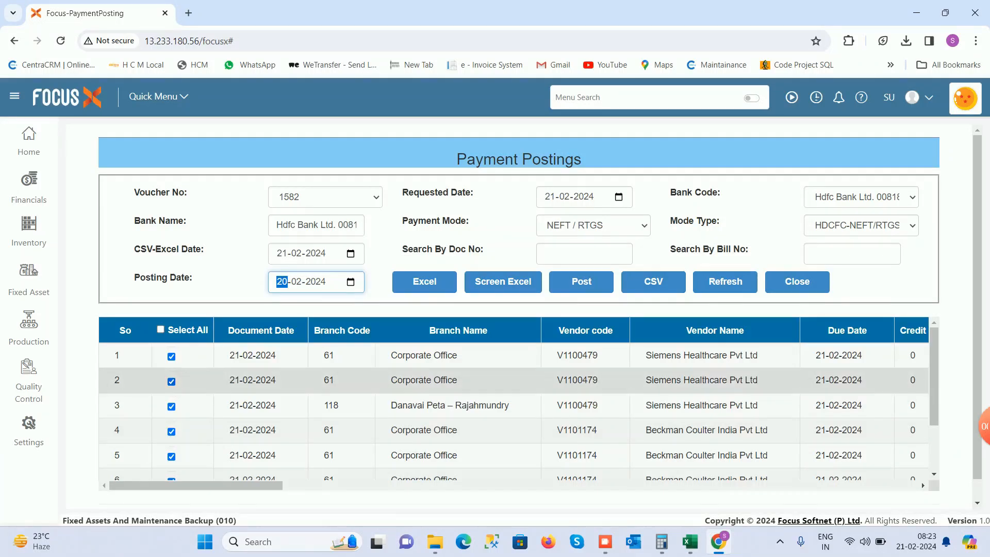
left_click(171, 381)
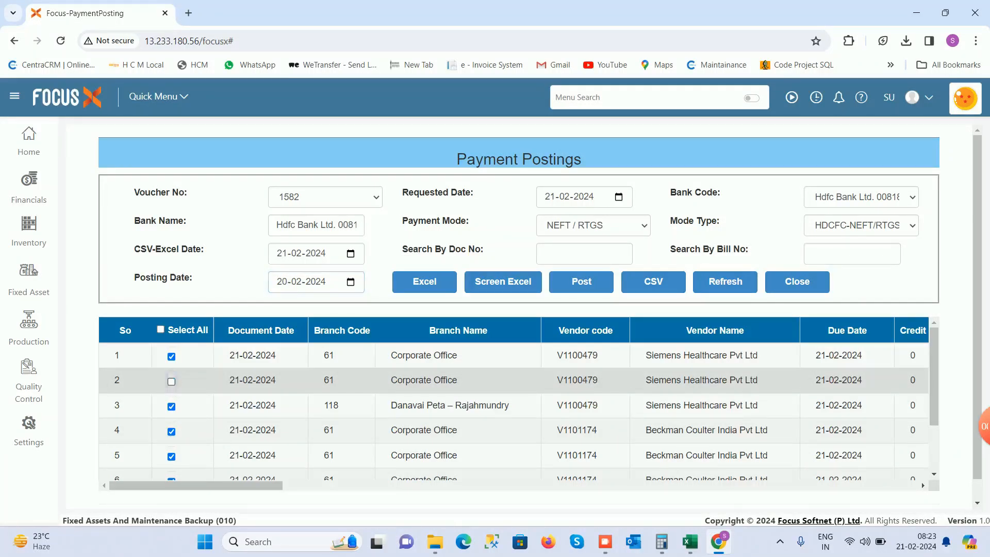
left_click(171, 407)
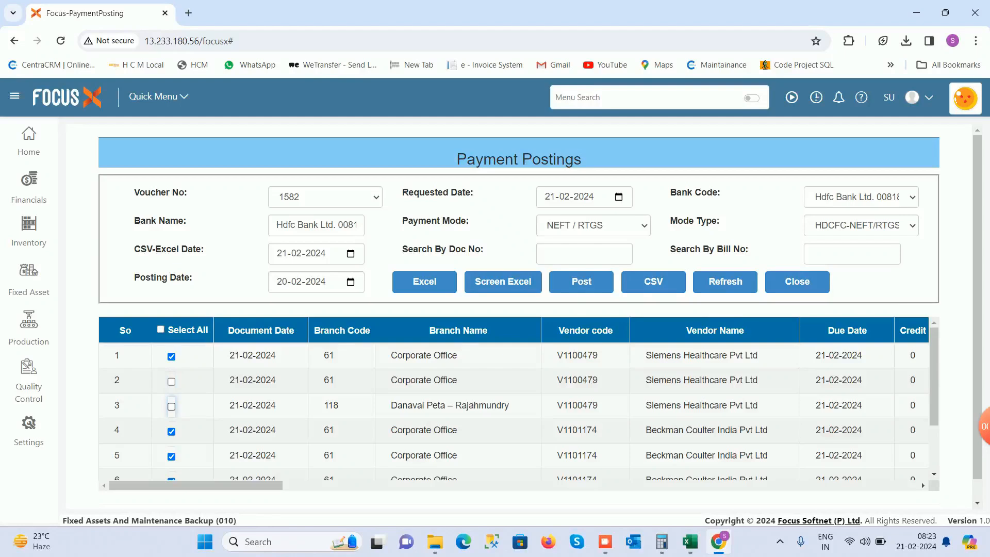
Post the selected payments of voucher 1582 and open the Bank Payment voucher list.
left_click(581, 281)
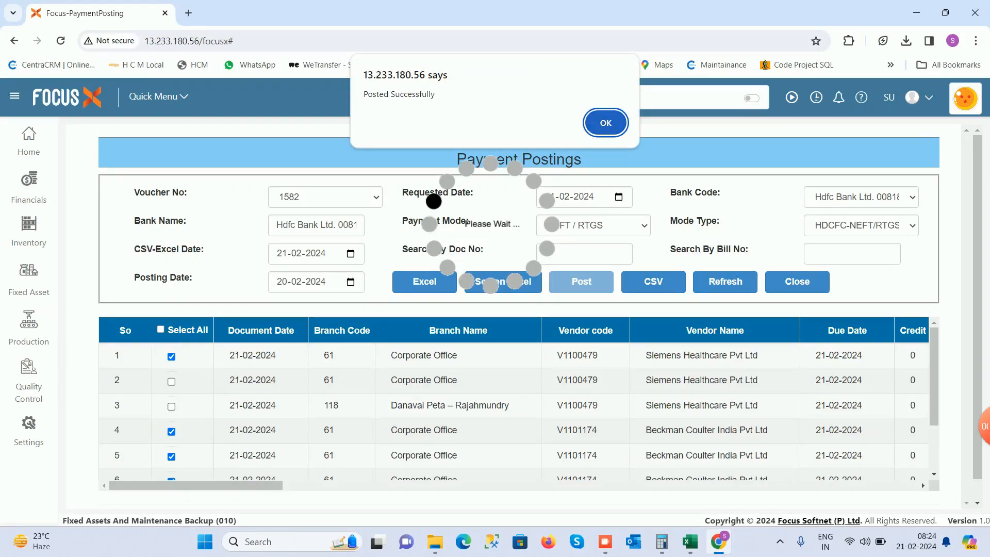
key("Return")
type("bank p")
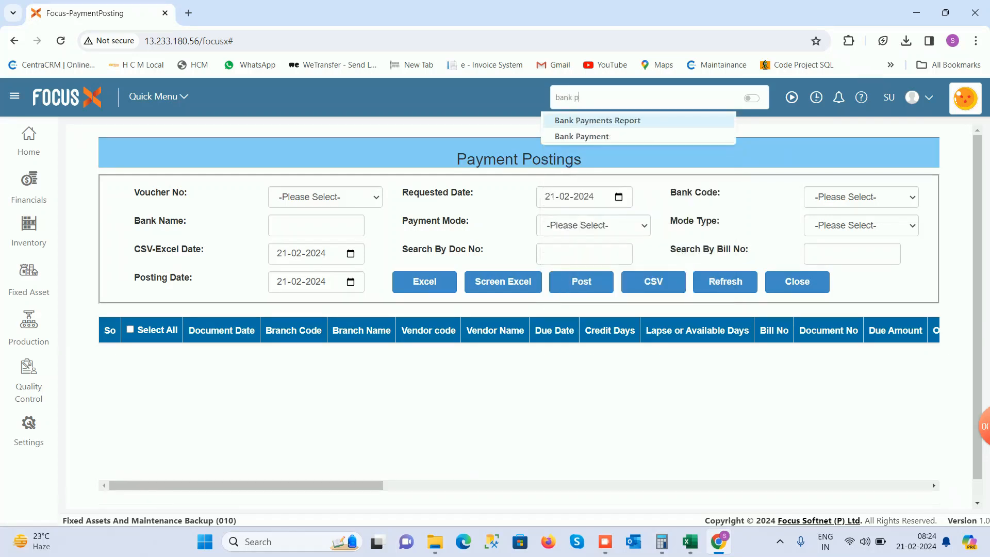
key("Return")
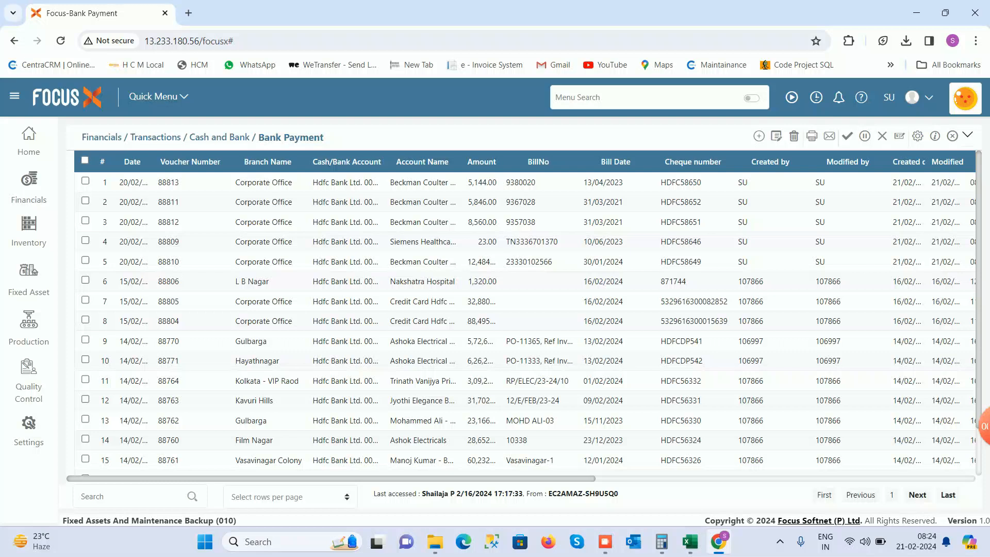
Open bank payment voucher 88813, examine the bill reference of its Beckman Coulter line, and return to the voucher list.
double_click(168, 182)
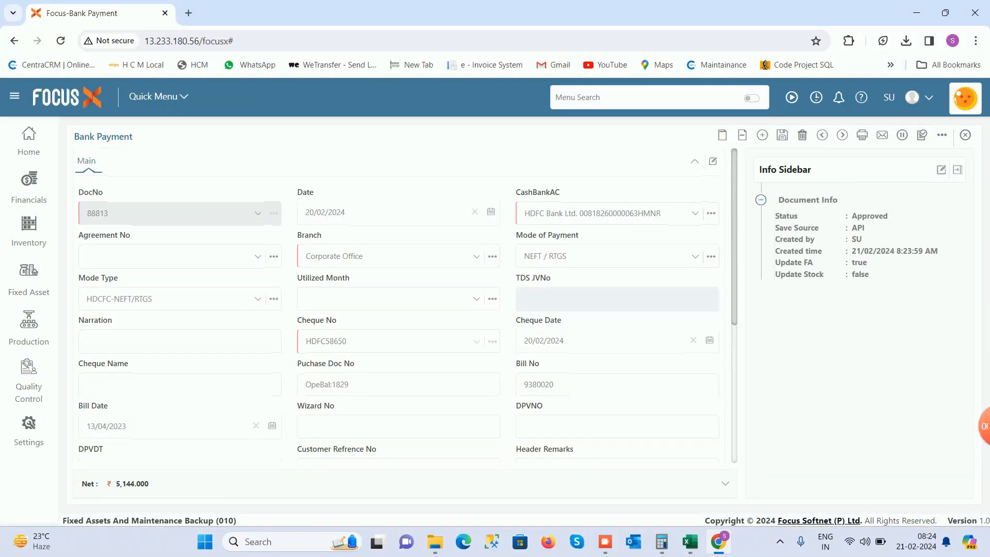
scroll(399, 309, "down", 3)
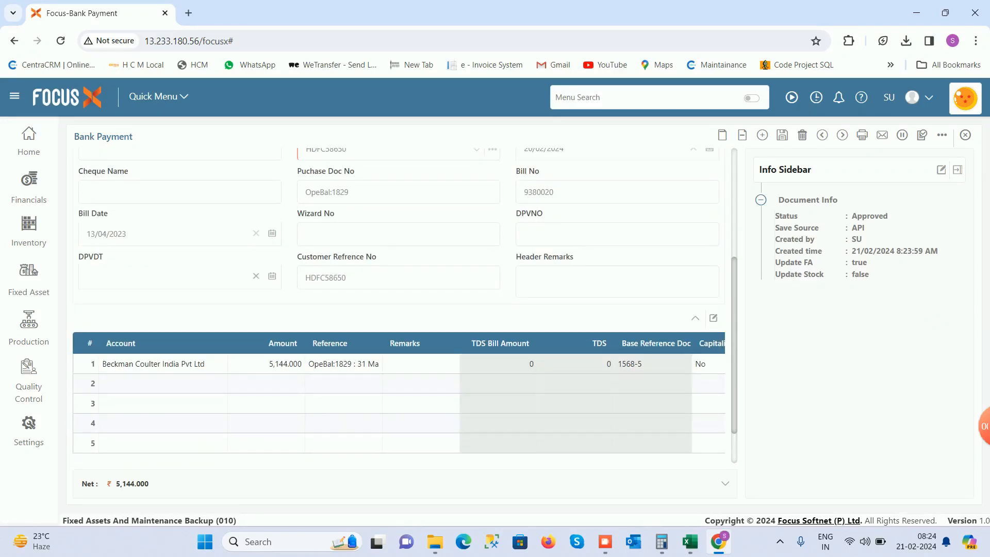
left_click(344, 364)
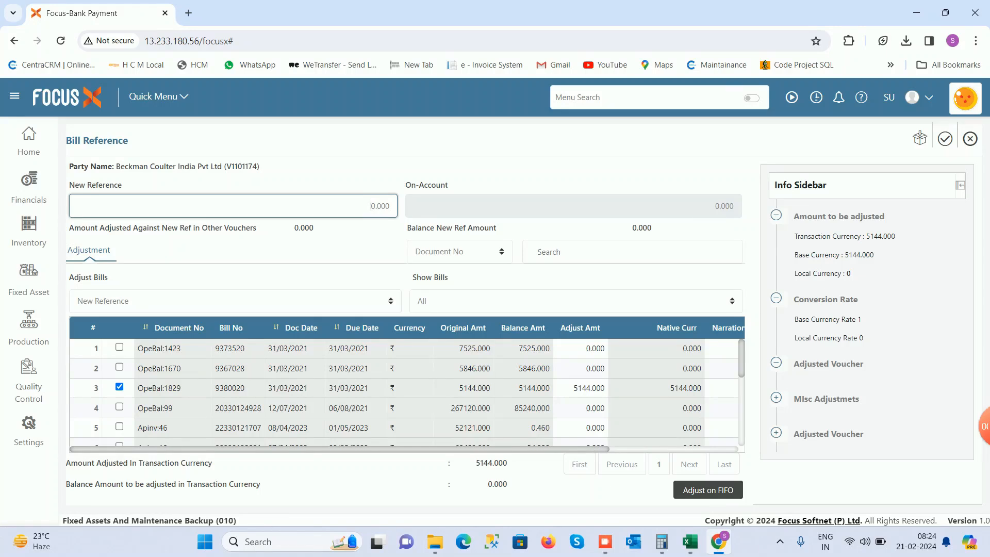
left_click(970, 138)
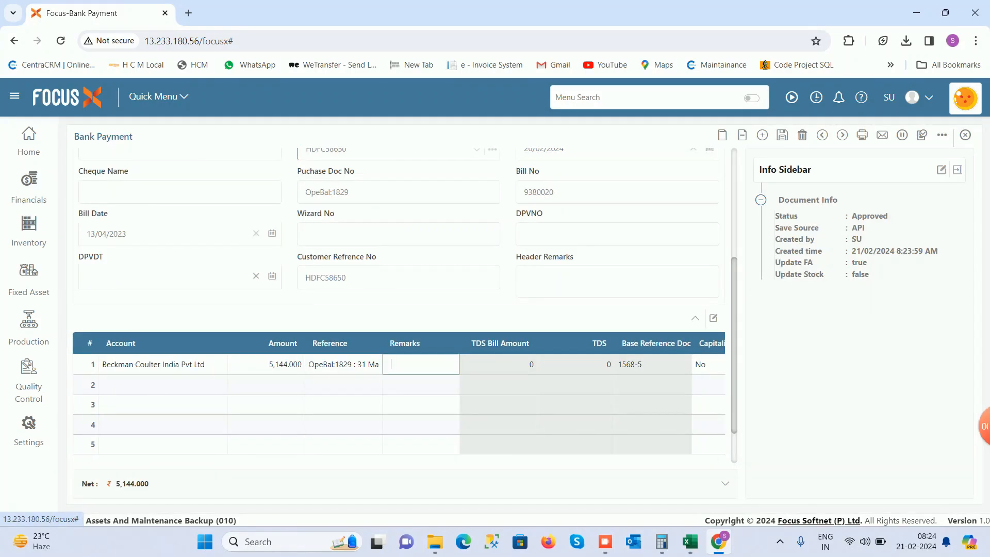
left_click(966, 135)
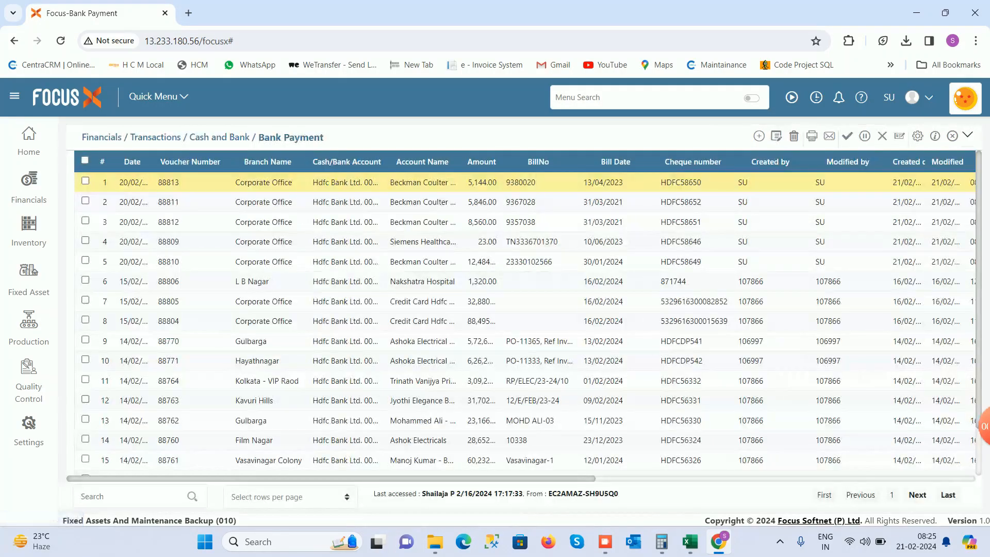
Open bank payment voucher 88811 to examine its Beckman Coulter line and bill details.
double_click(346, 202)
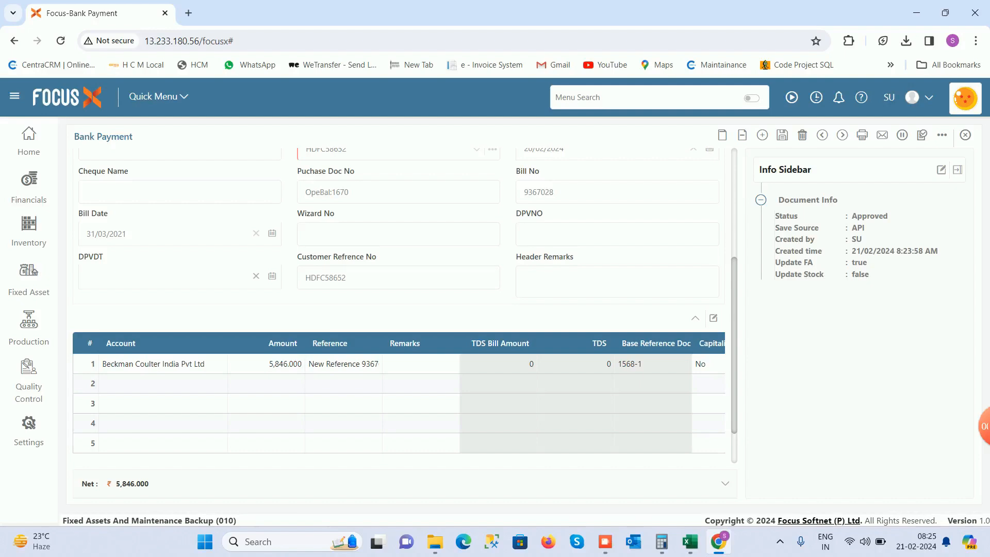
mouse_move(985, 427)
left_click(900, 426)
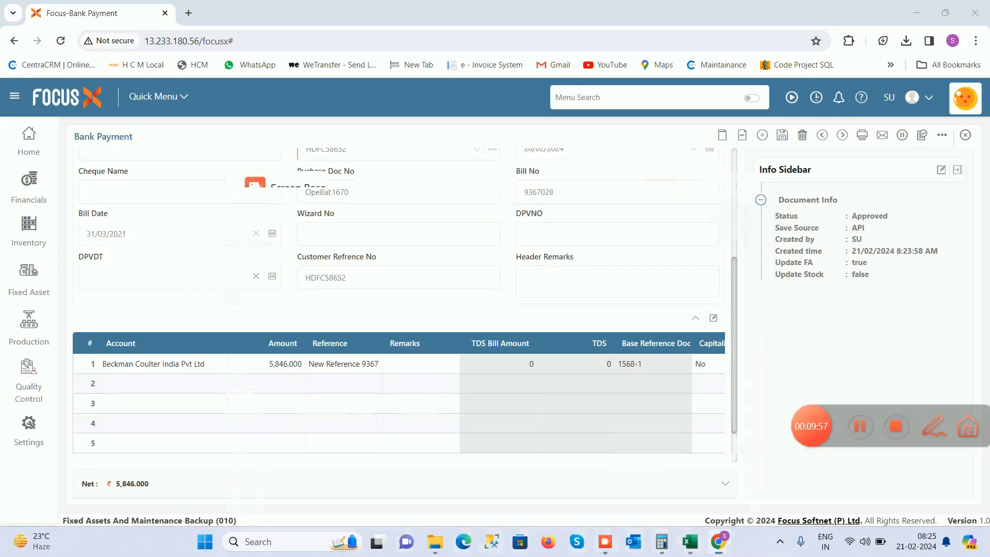